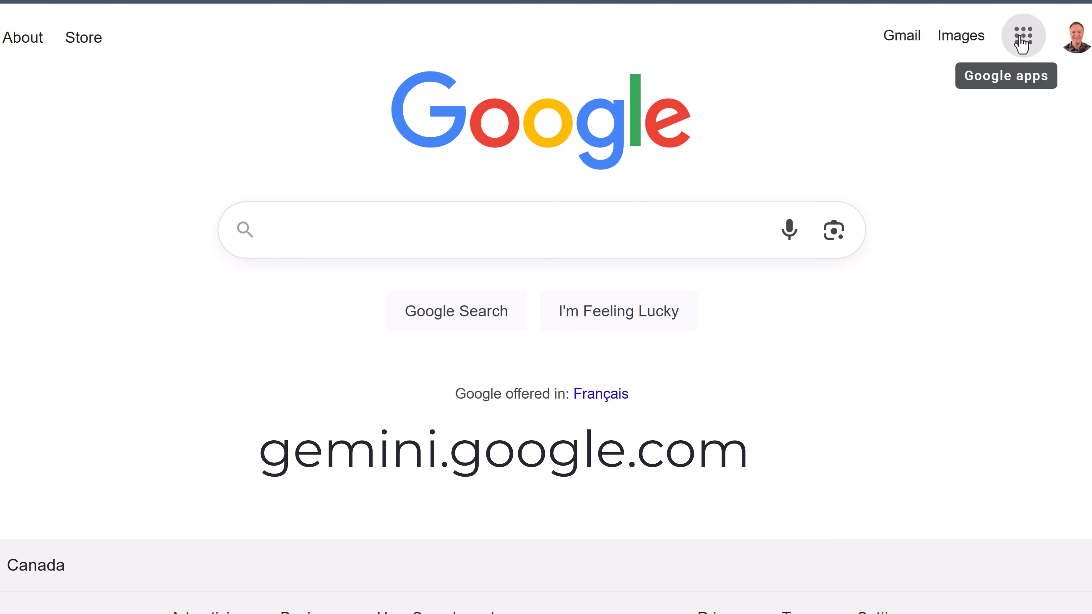
- Open Gemini from the list of Google apps
click(1024, 39)
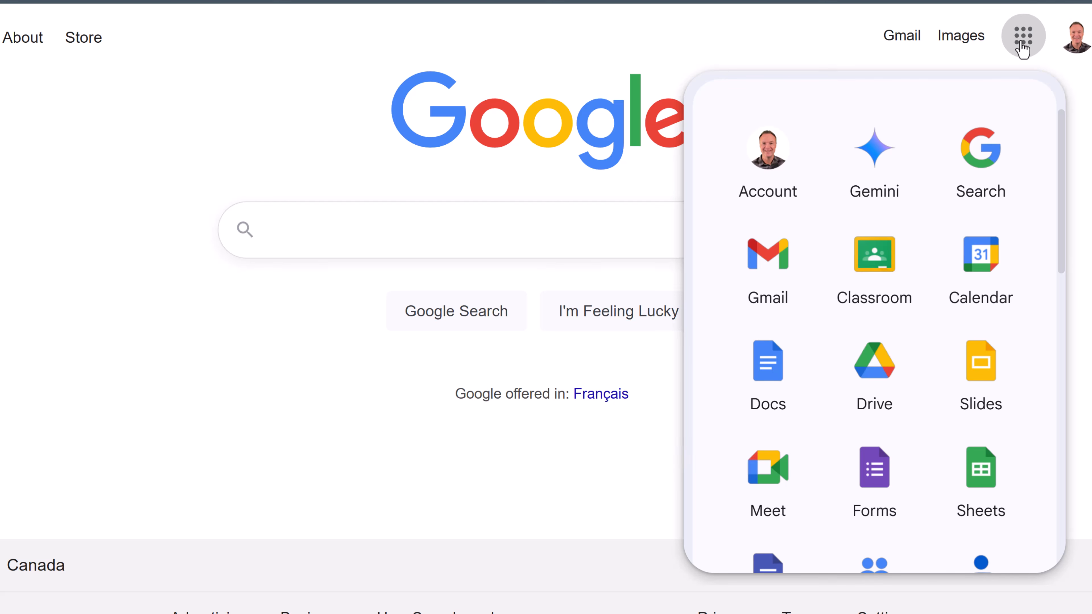
mouse_move(882, 157)
mouse_down()
mouse_move(887, 354)
mouse_move(856, 171)
mouse_move(880, 174)
mouse_up()
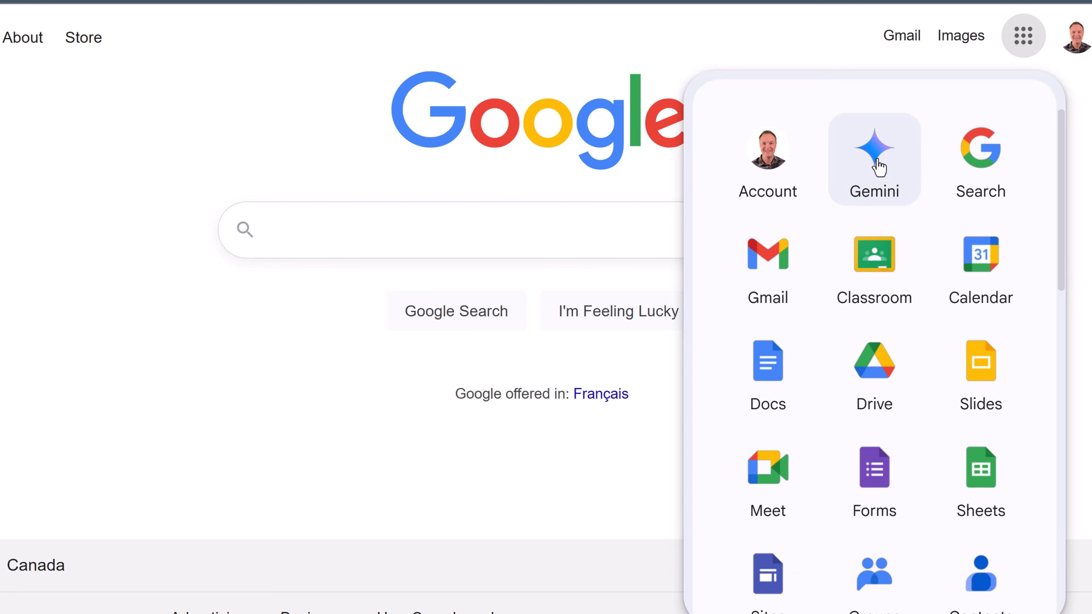
click(880, 172)
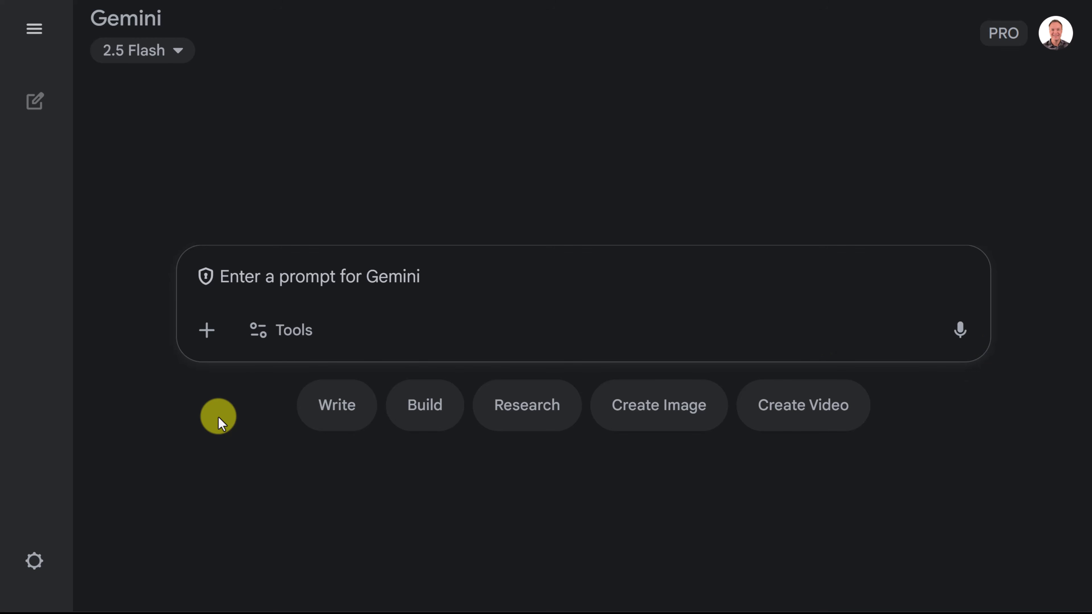
- Review the options for adding files to a prompt and the available Gemini tools
click(207, 340)
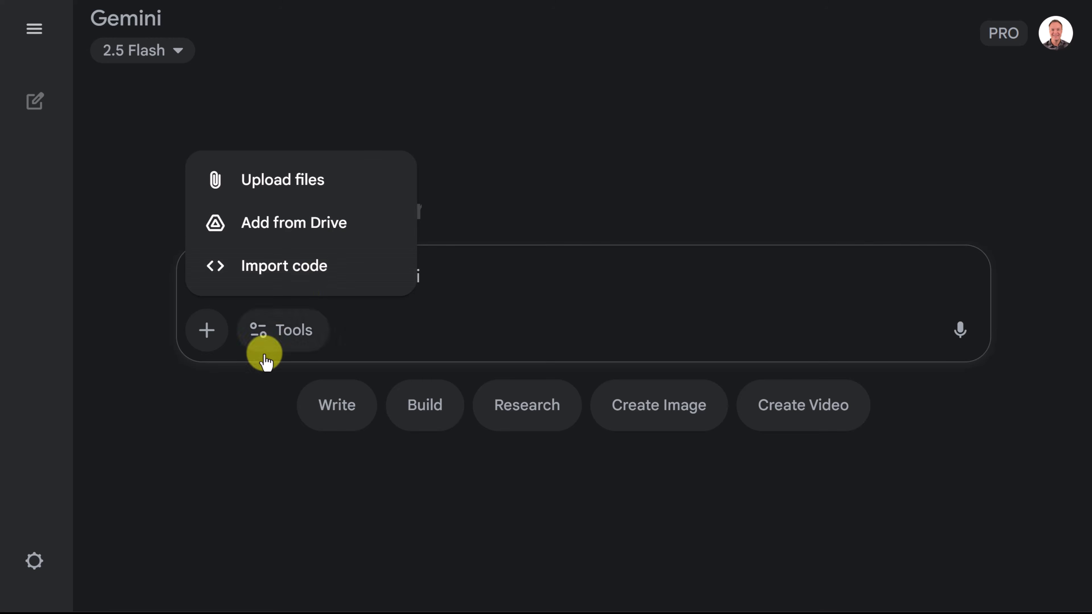
click(237, 409)
click(308, 337)
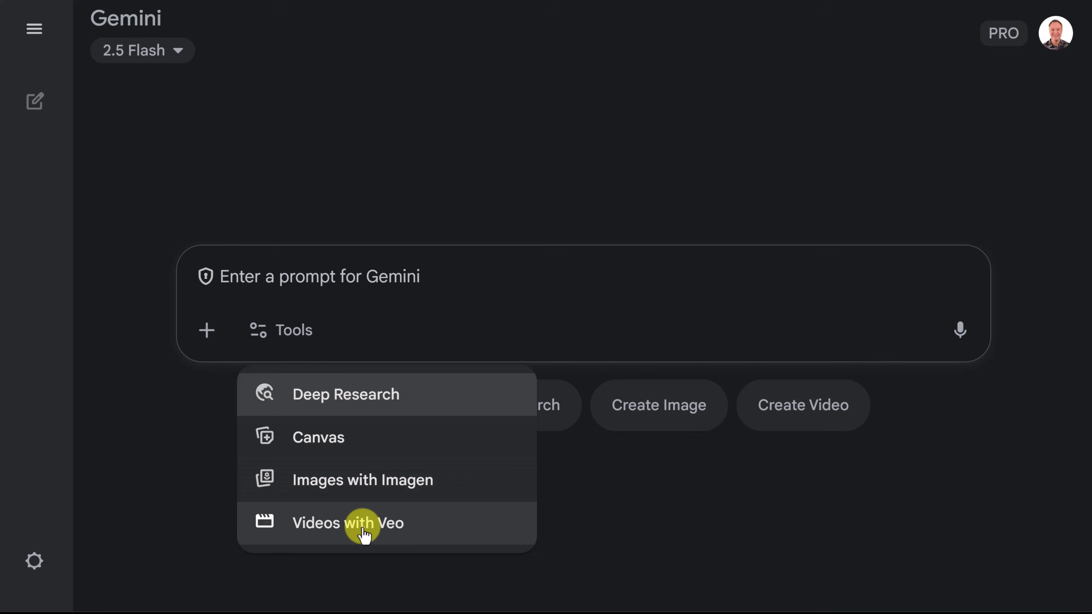
click(192, 450)
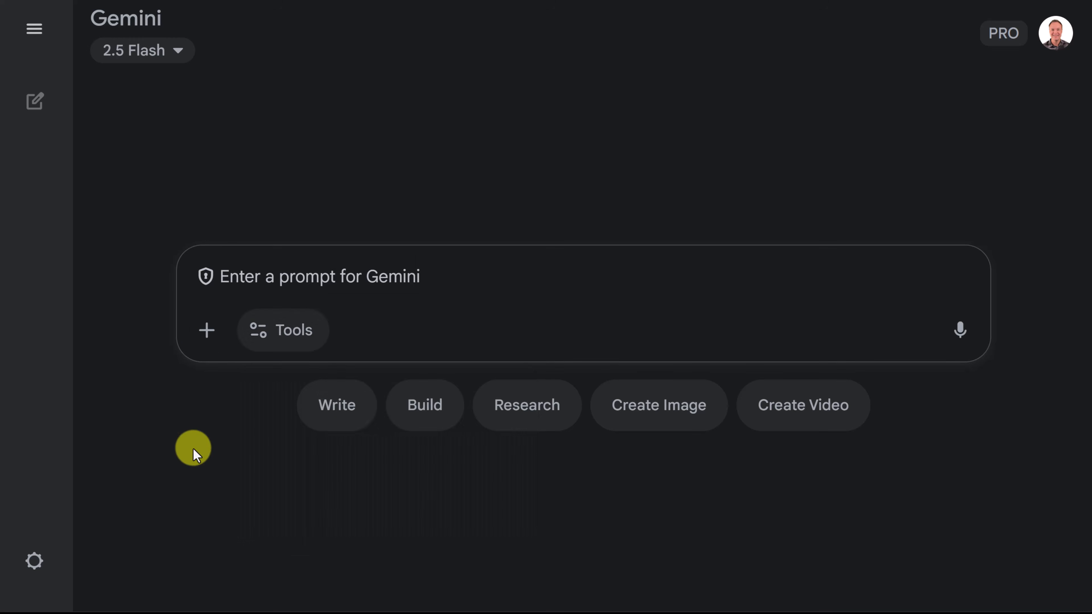
- Show the recent chats and inspect the pin and rename options of the third chat, leaving its pin dialog without saving
click(36, 30)
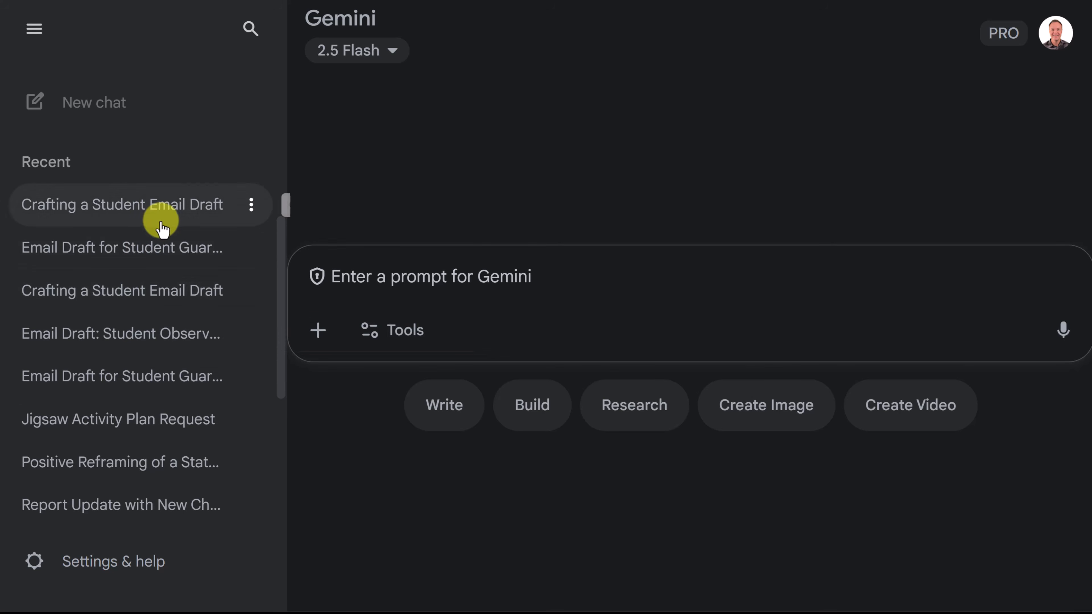
click(253, 290)
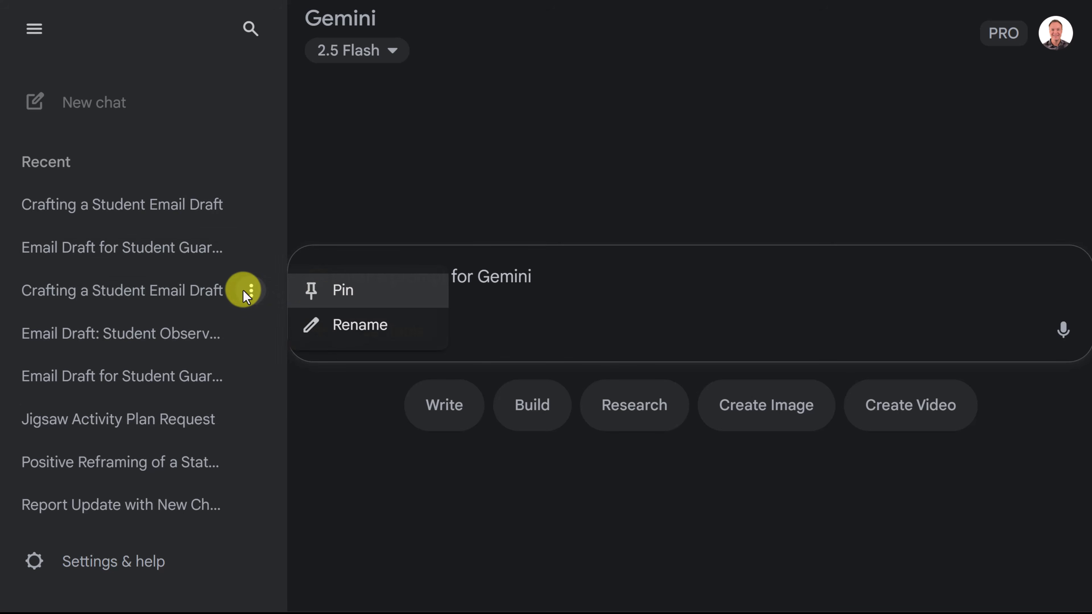
click(327, 296)
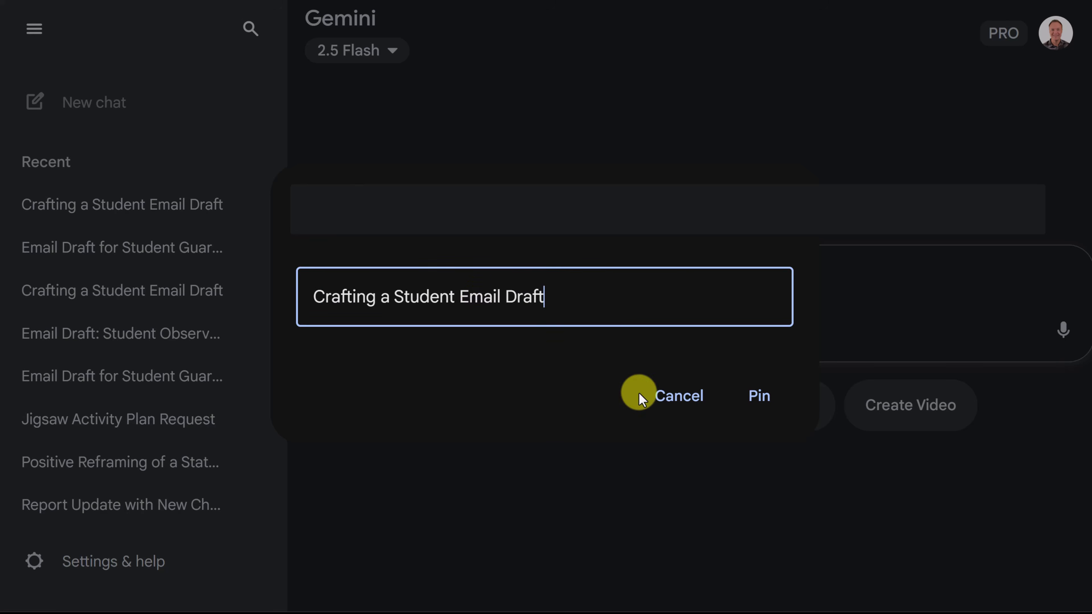
click(677, 398)
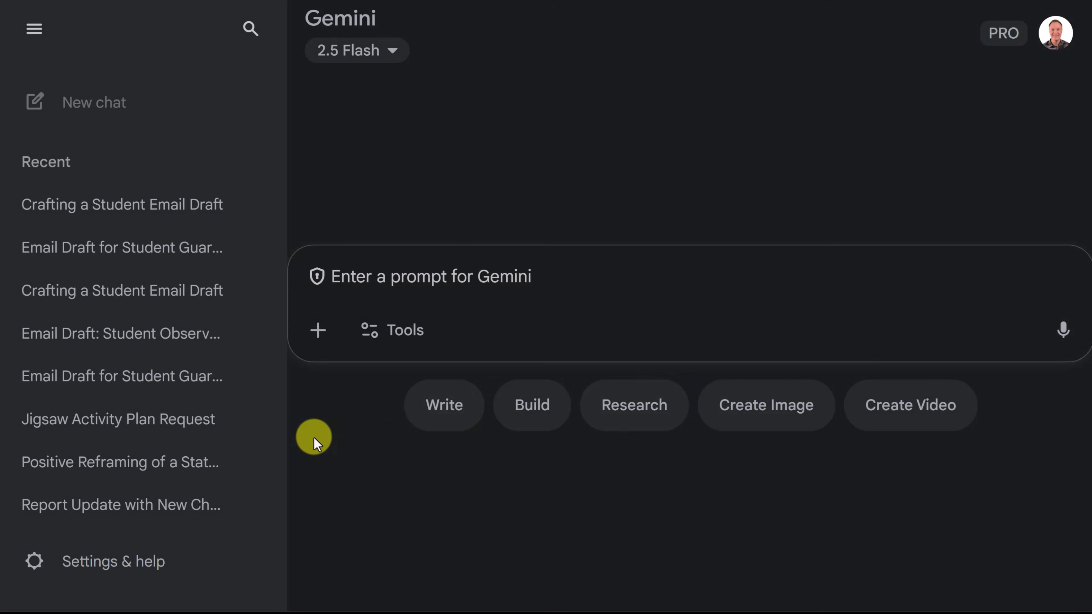
- Review the theme choices in the settings and the list of Gemini models
click(41, 570)
mouse_move(334, 495)
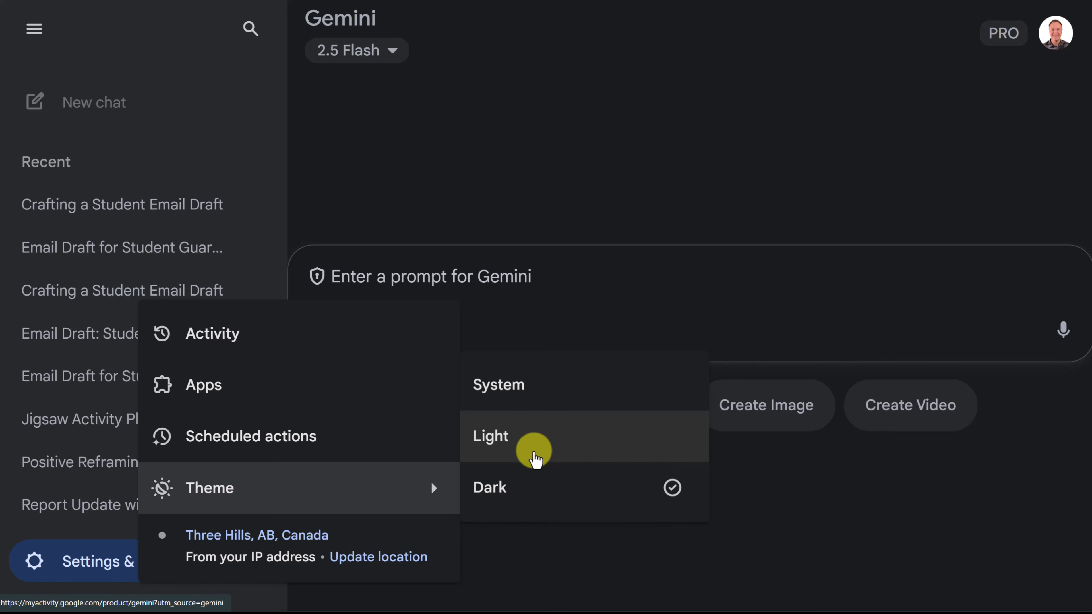
click(549, 581)
click(32, 30)
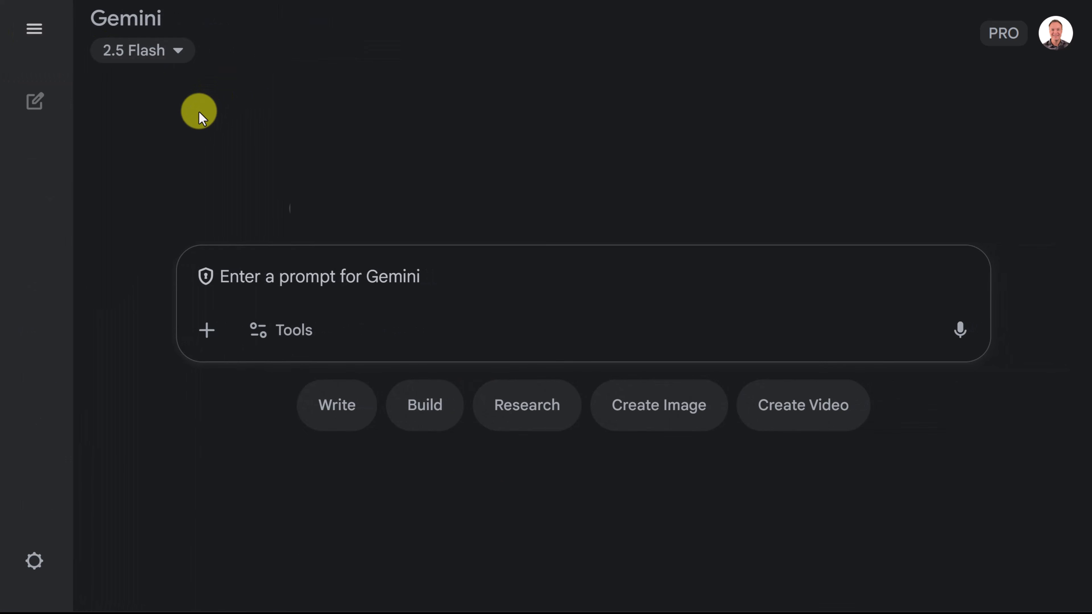
click(181, 54)
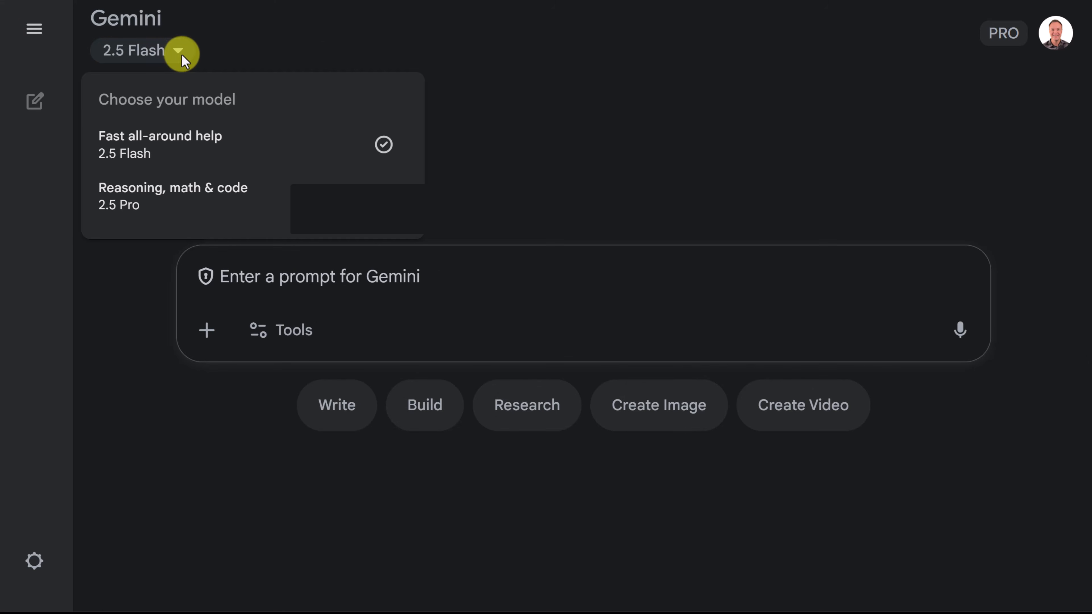
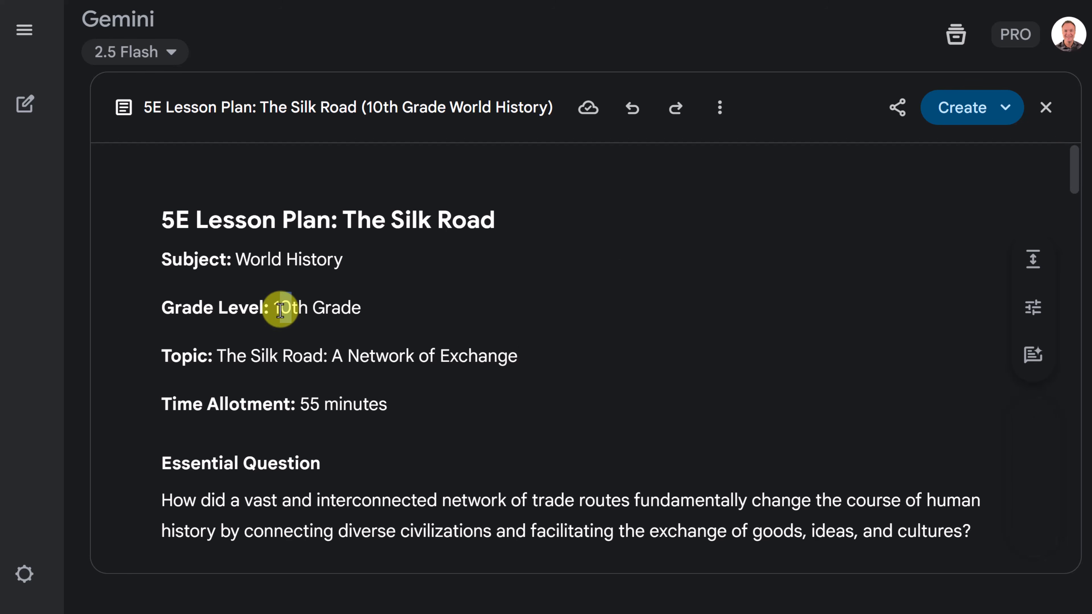
- Set the grade level in the Silk Road lesson plan to 9th Grade
drag(275, 308, 293, 308)
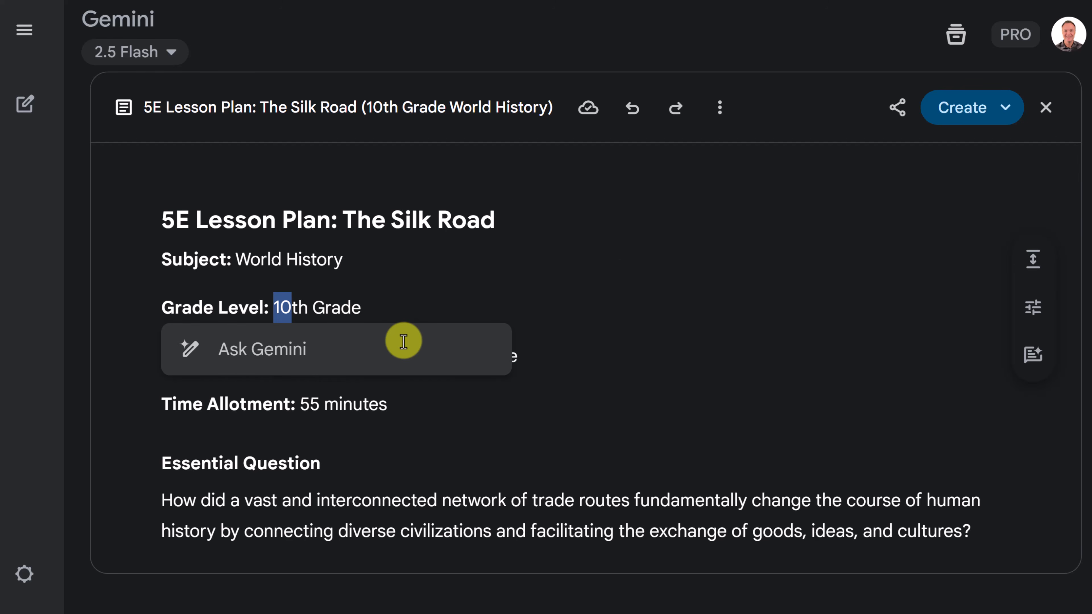
text(9)
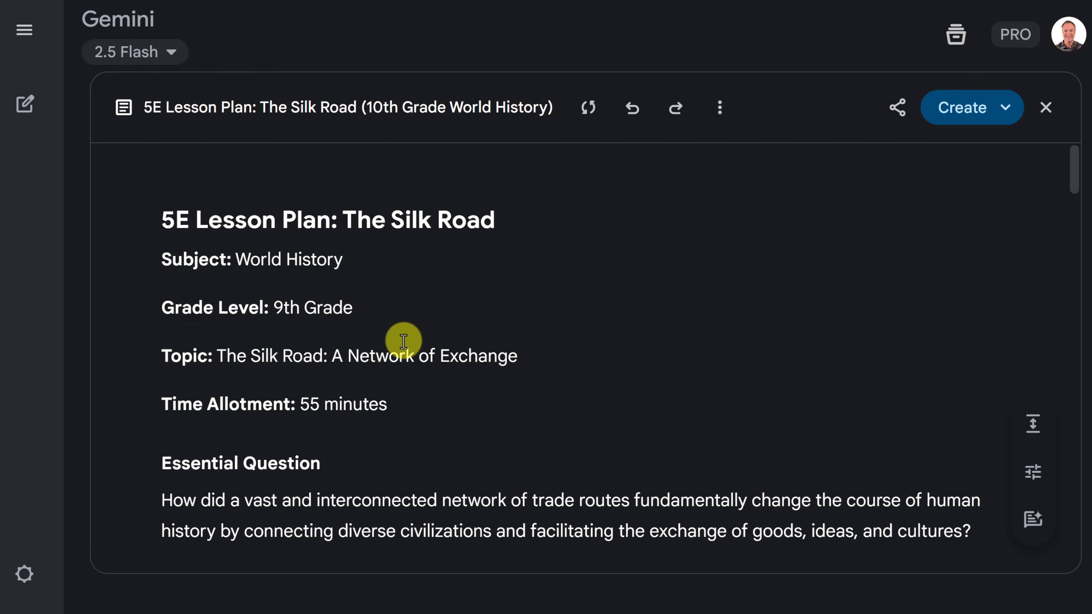
click(717, 118)
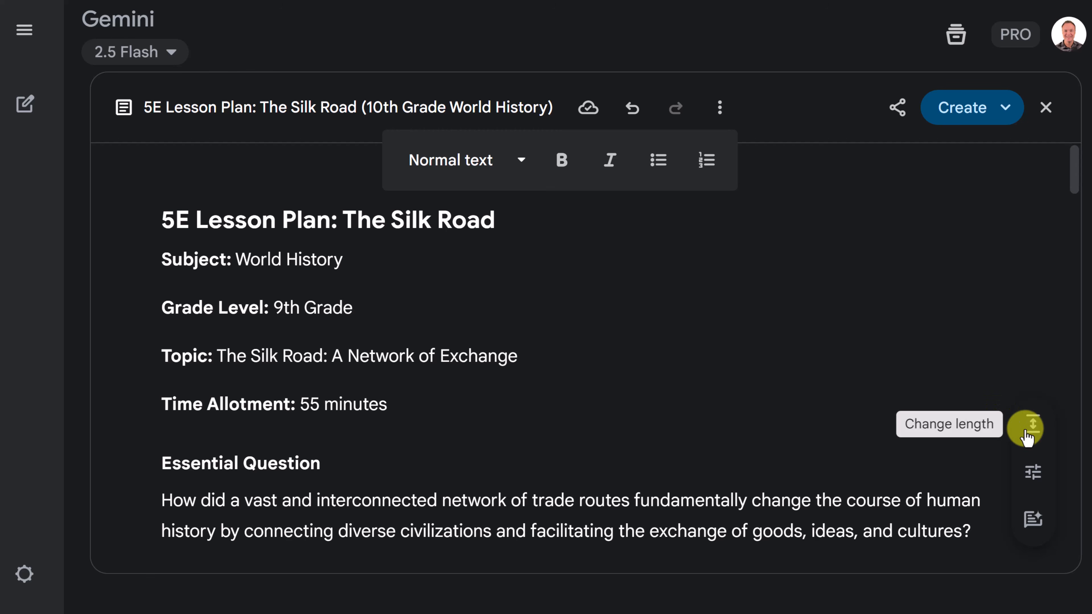
- Examine the length and tone adjustment levels for the lesson plan without applying one
click(1027, 433)
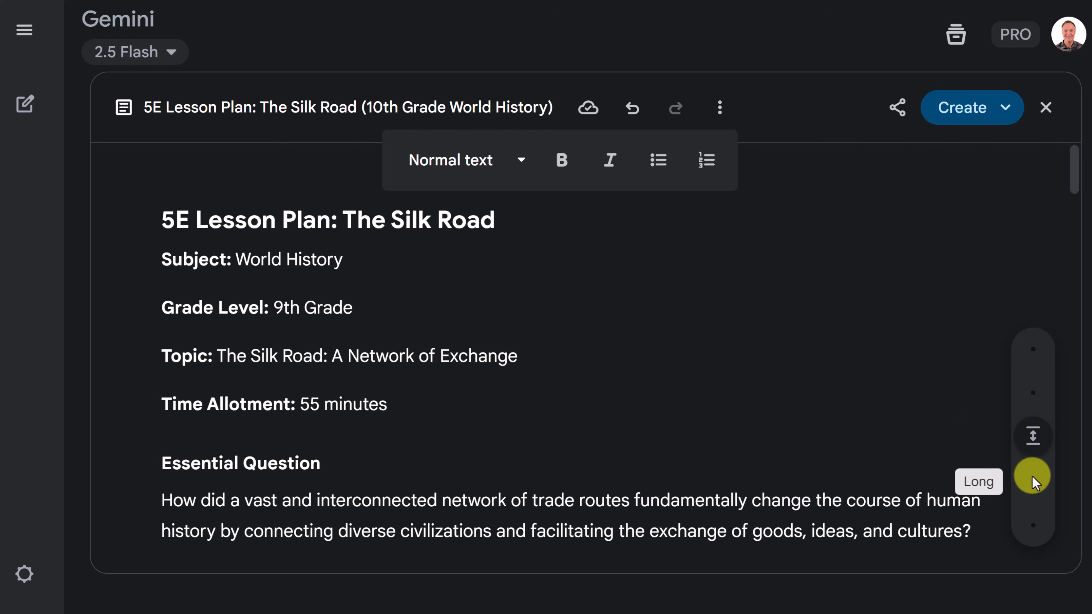
click(846, 403)
scroll(849, 404, down, 2)
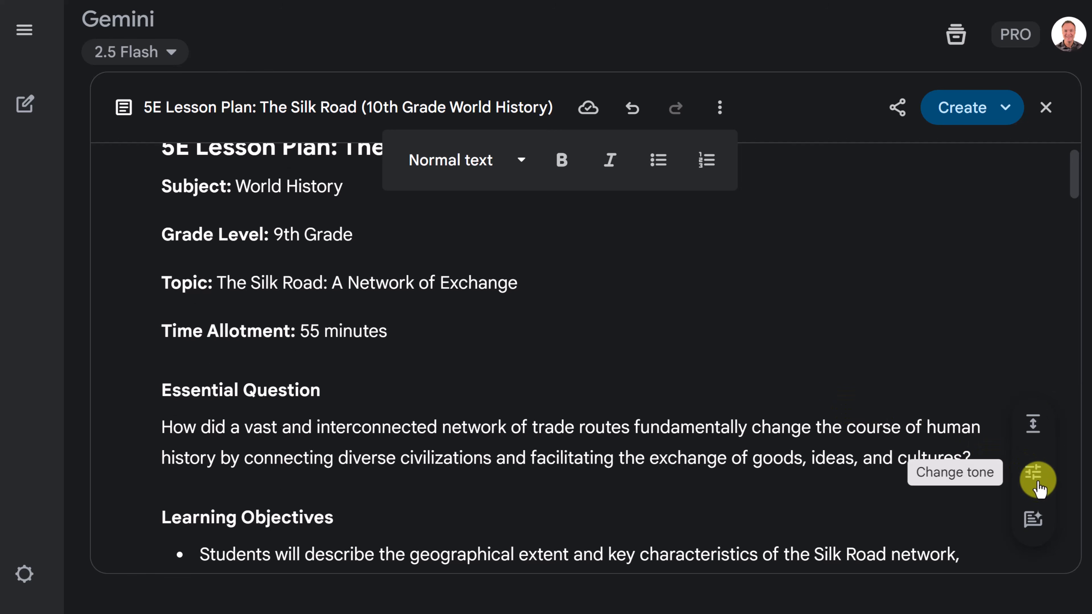
click(1034, 471)
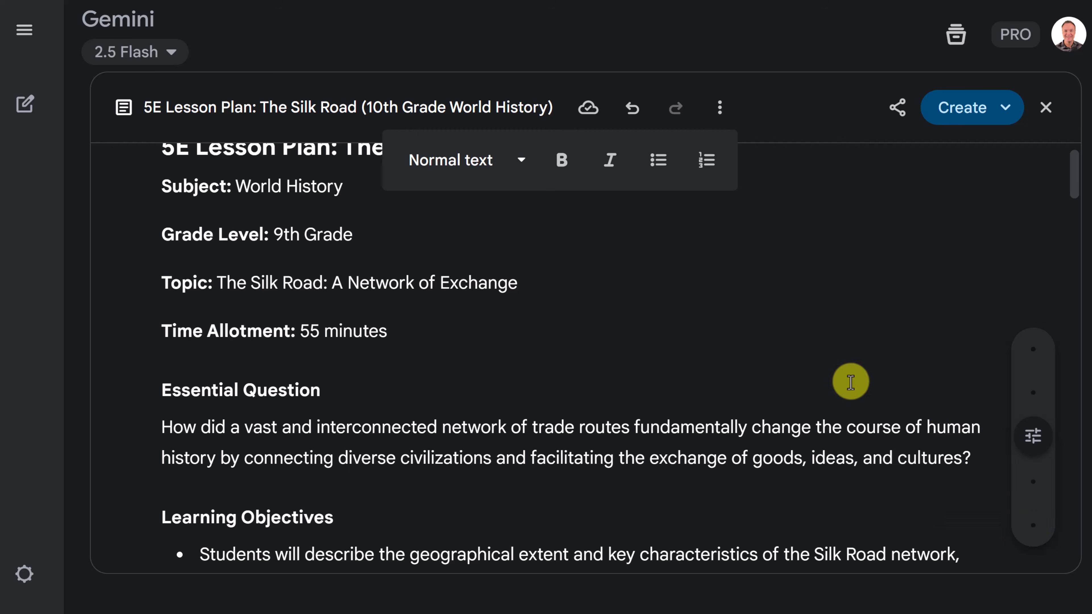
click(862, 390)
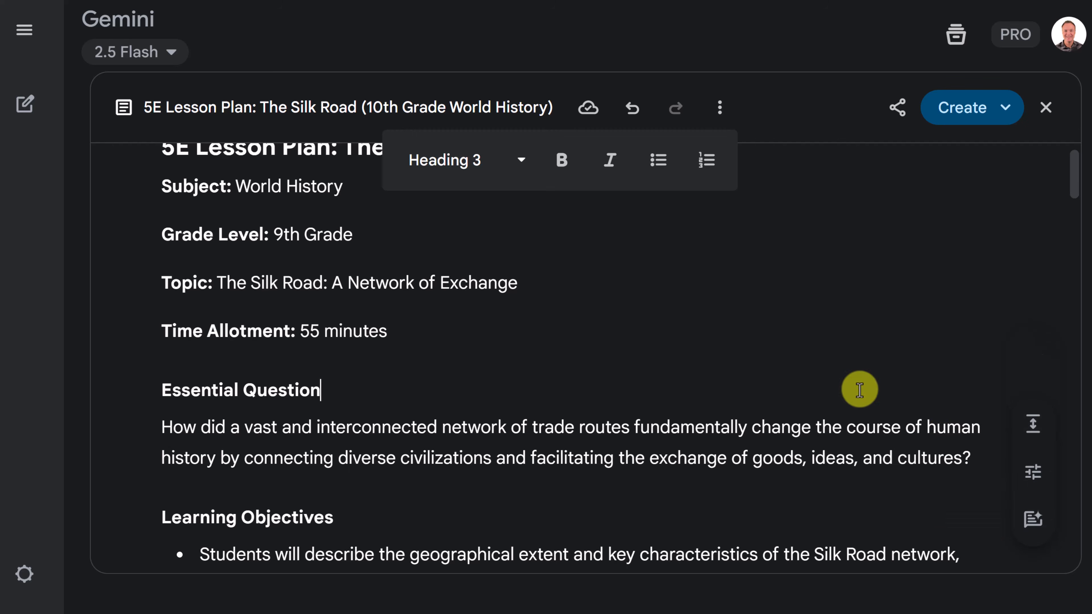
- Request suggested edits for the lesson plan and read the suggestions for the grade level and learning objectives
click(1035, 527)
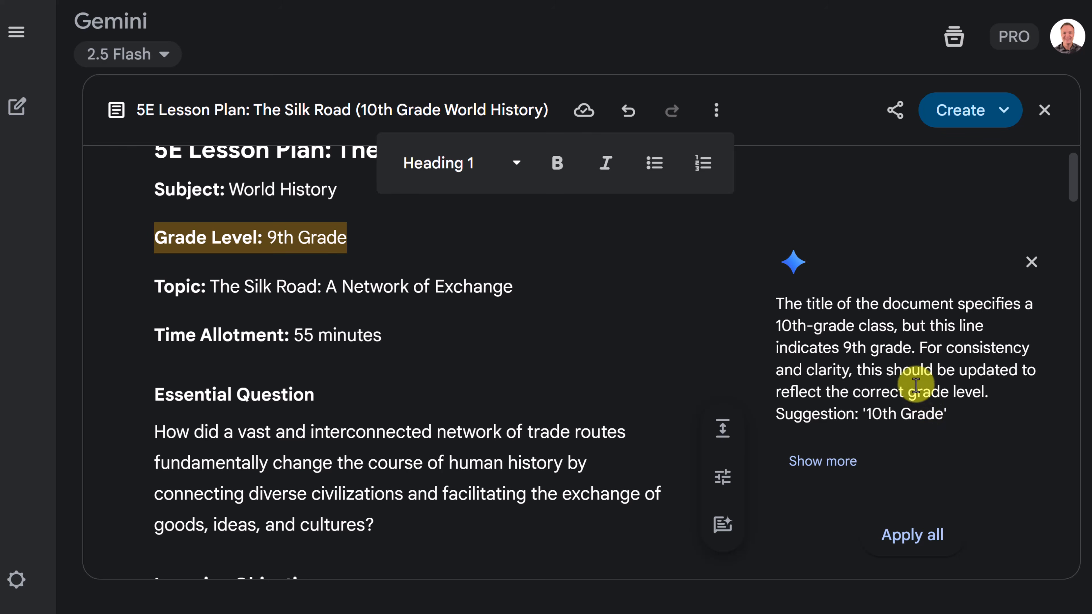
scroll(894, 364, down, 3)
scroll(894, 364, up, 3)
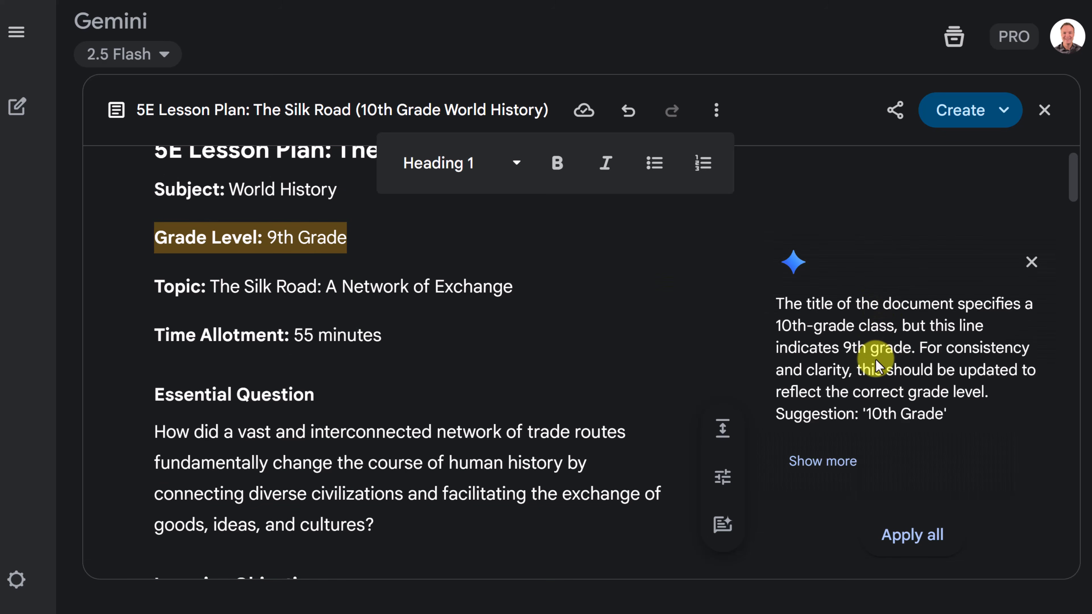
scroll(879, 357, down, 3)
scroll(878, 357, down, 5)
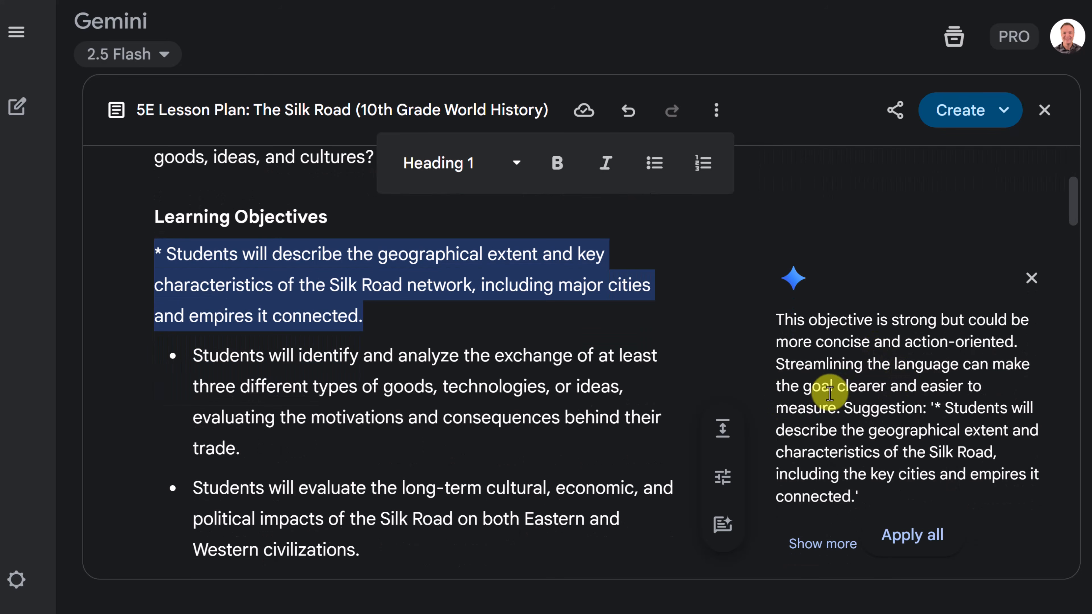
scroll(804, 366, down, 2)
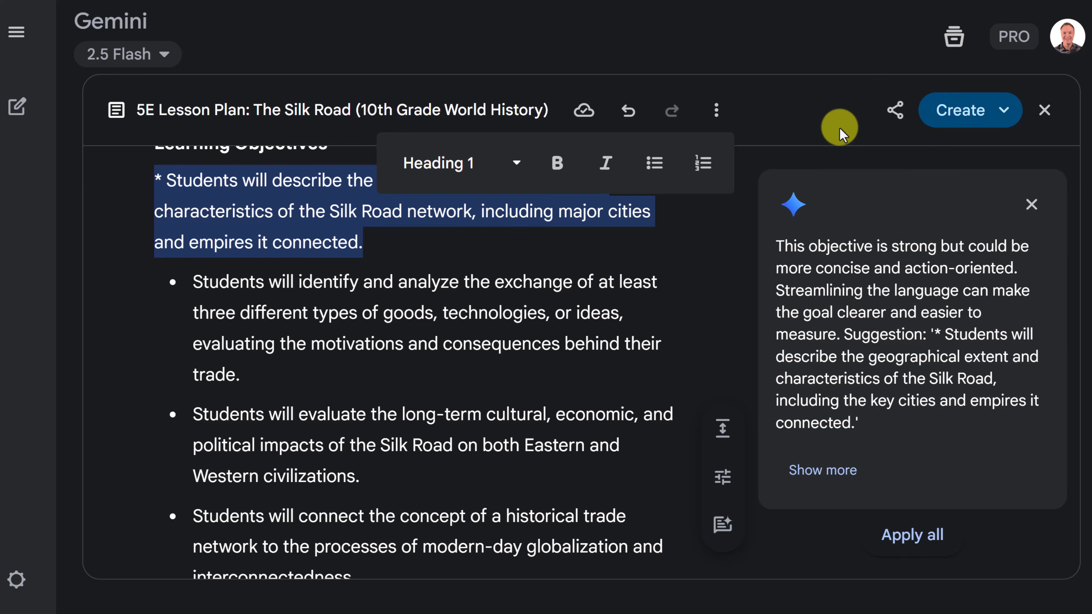
- Check the lesson plan's sharing and export choices and the options for creating other content from it
click(897, 114)
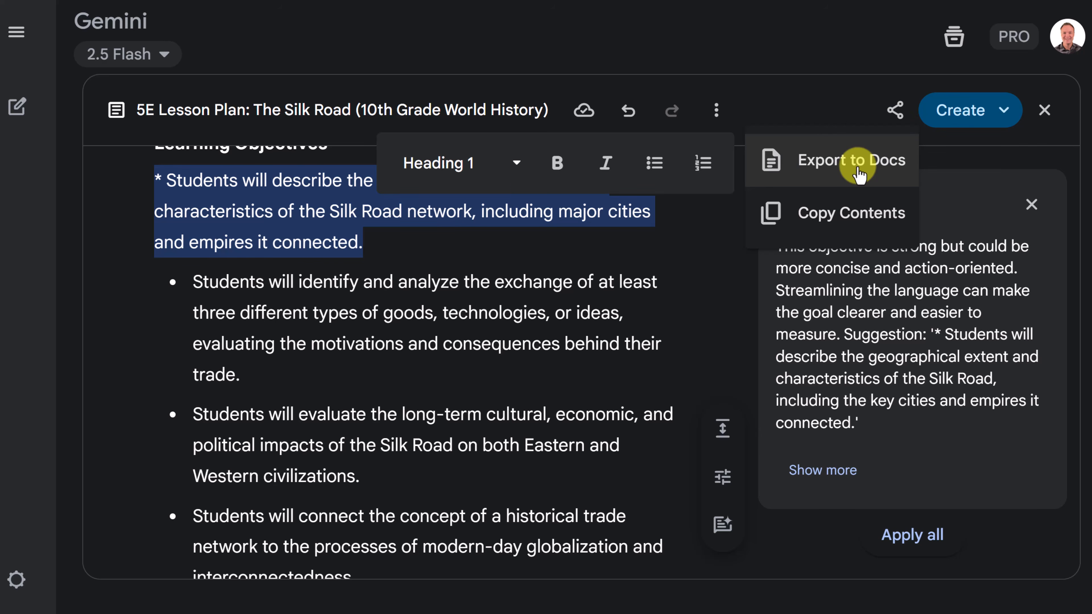
click(833, 123)
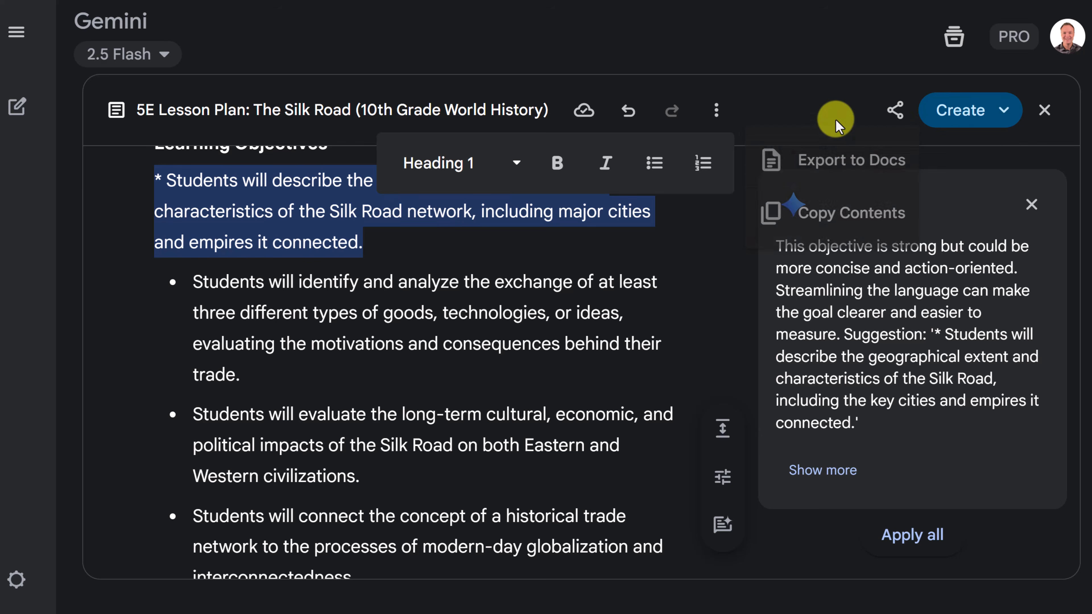
click(1004, 111)
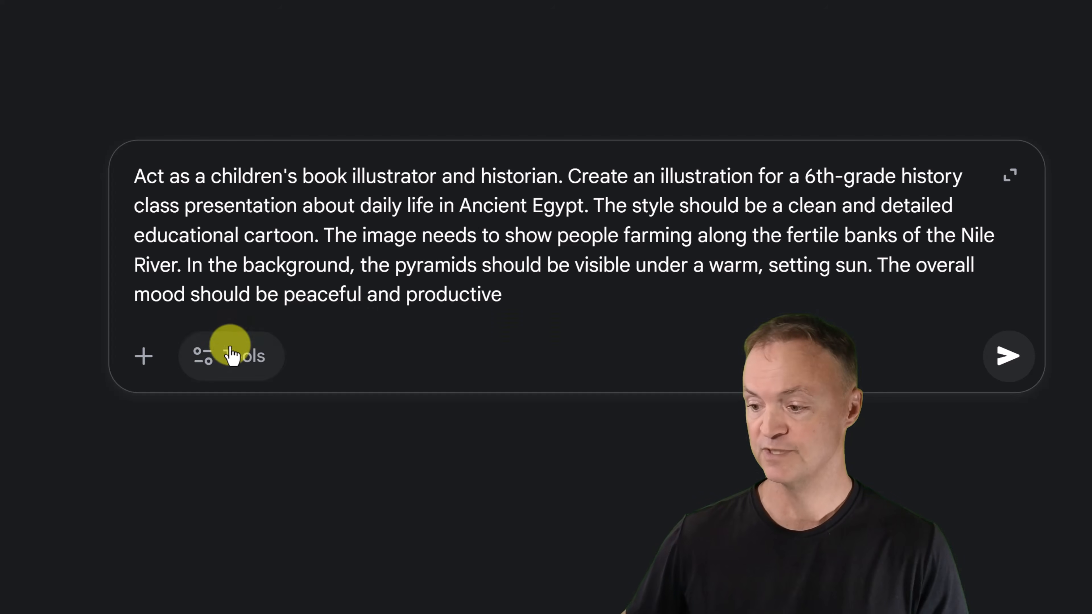
- Generate an image with Imagen from the 6th-grade prompt about daily life in Ancient Egypt and view the illustration
click(231, 355)
click(374, 544)
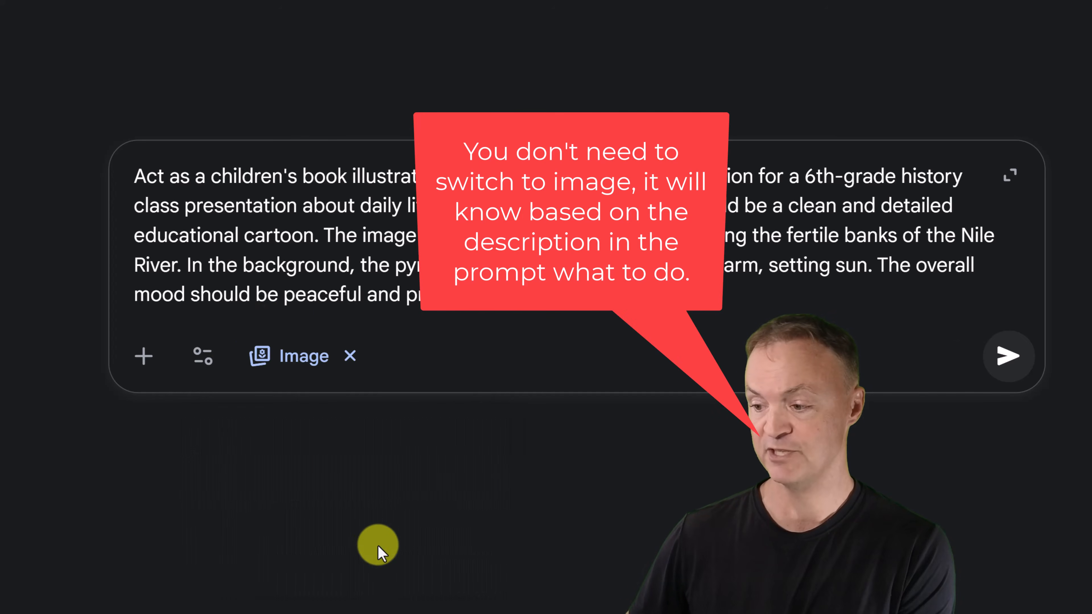
click(1003, 377)
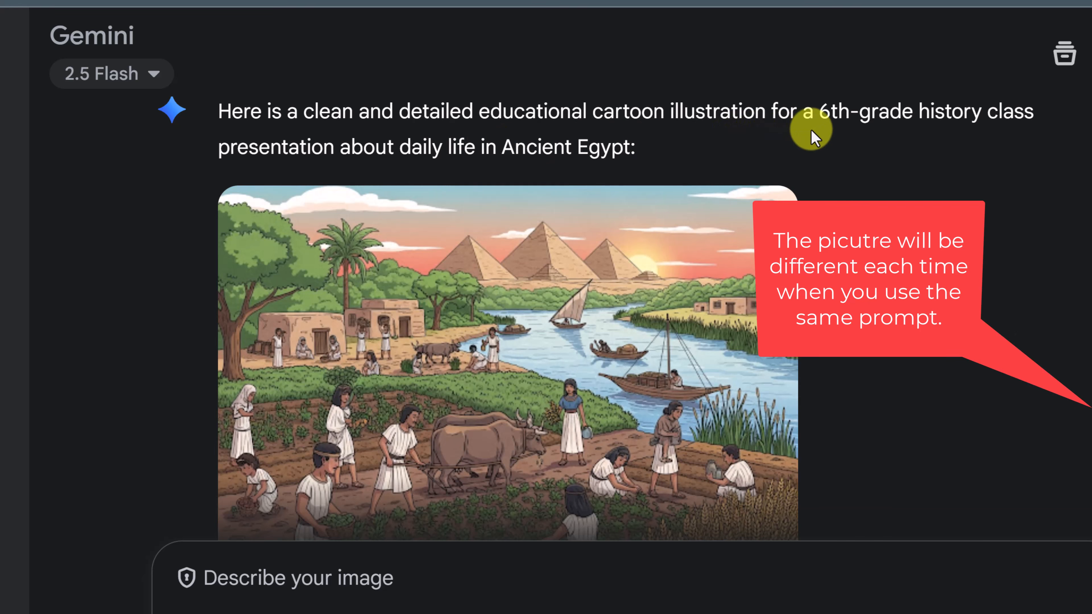
scroll(839, 172, down, 2)
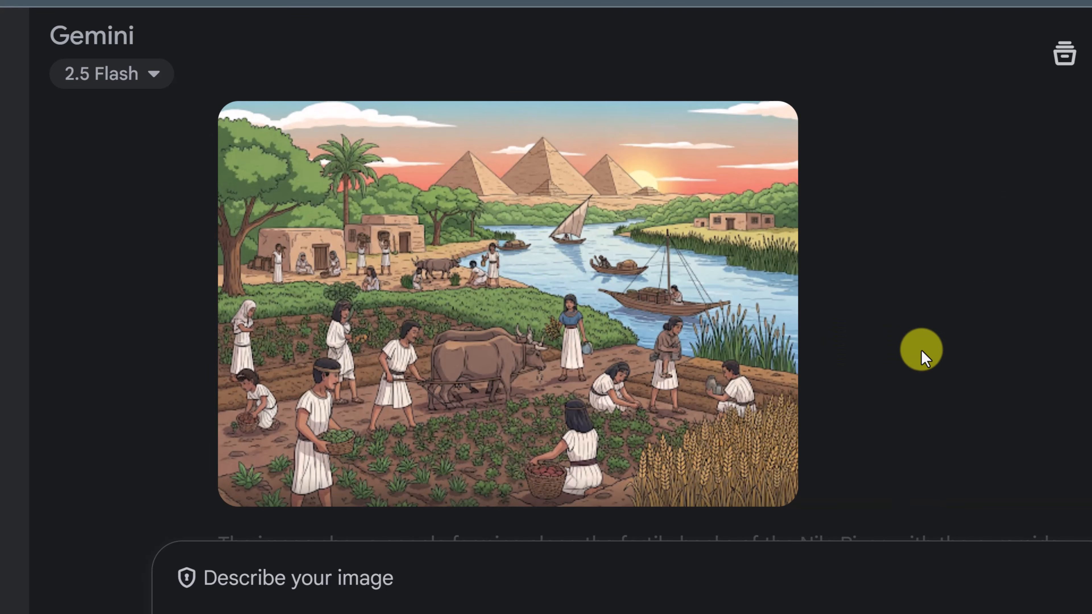
mouse_move(738, 278)
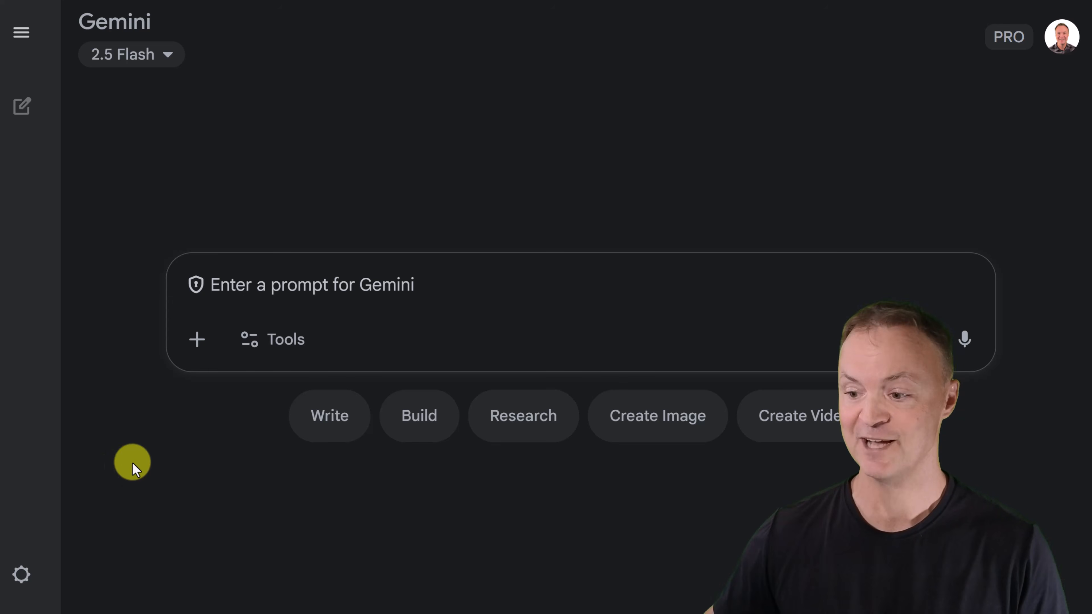
- Generate a Veo video from the prompt for a 6th-grade Ancient Rome unit introduction with dramatic orchestral music
click(286, 367)
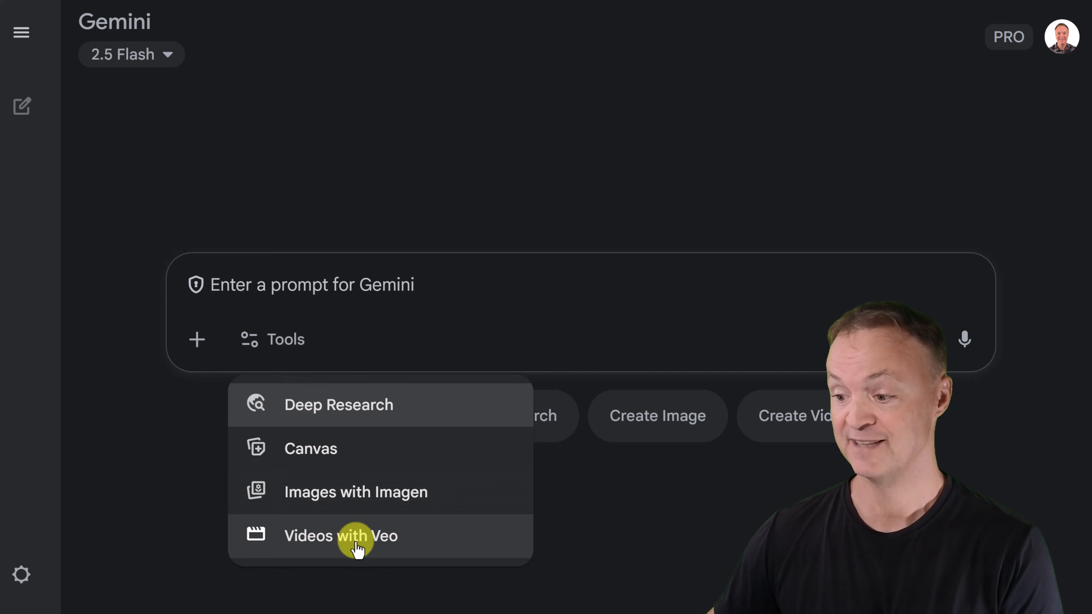
click(364, 538)
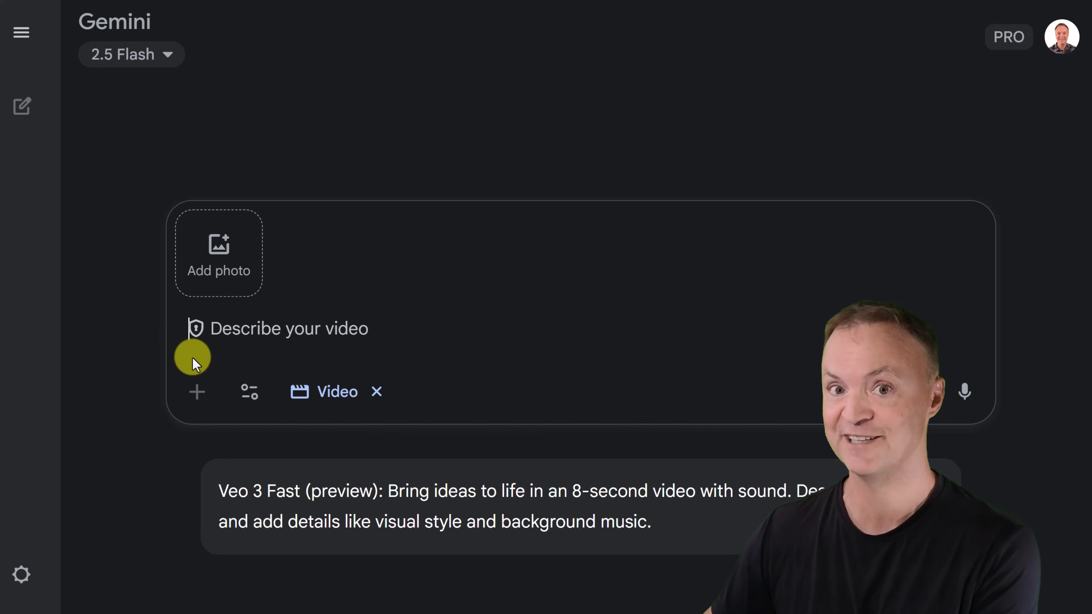
key(ctrl+v)
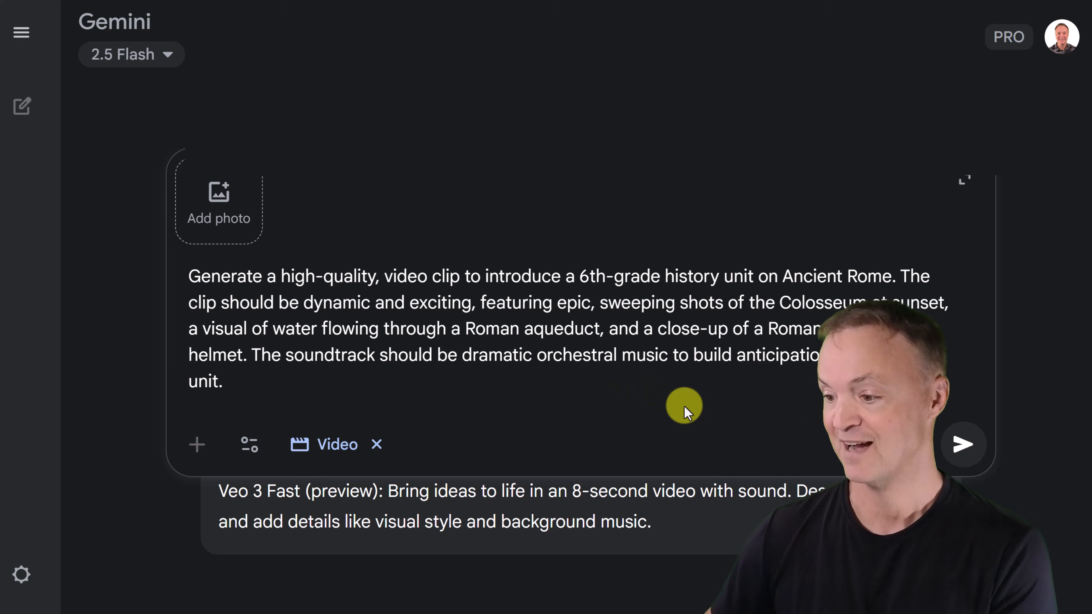
click(965, 459)
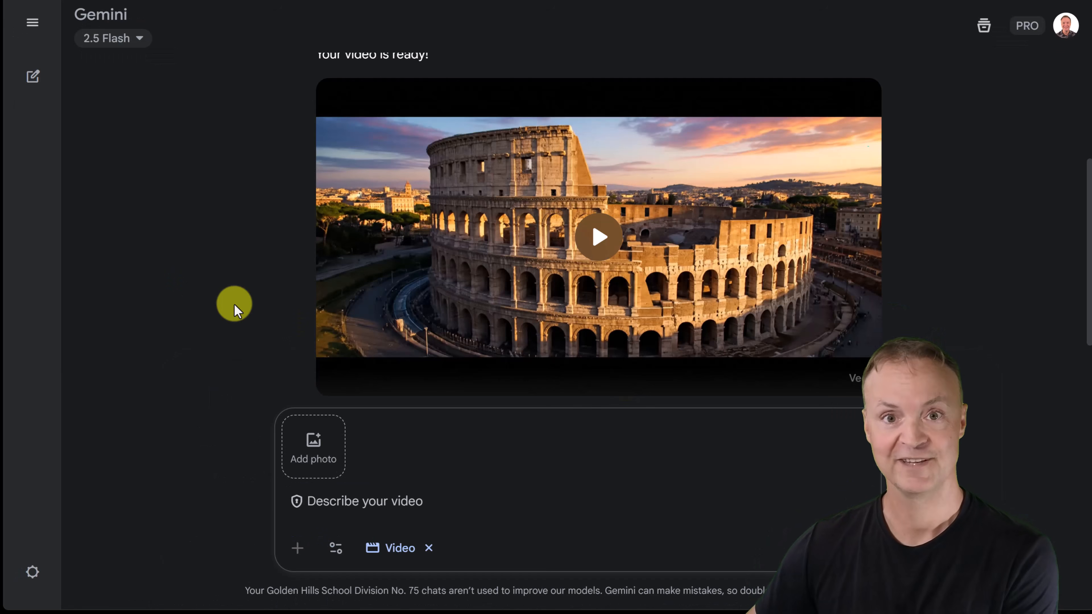
- Play the generated Ancient Rome video clip to review its scenes and soundtrack
mouse_move(451, 284)
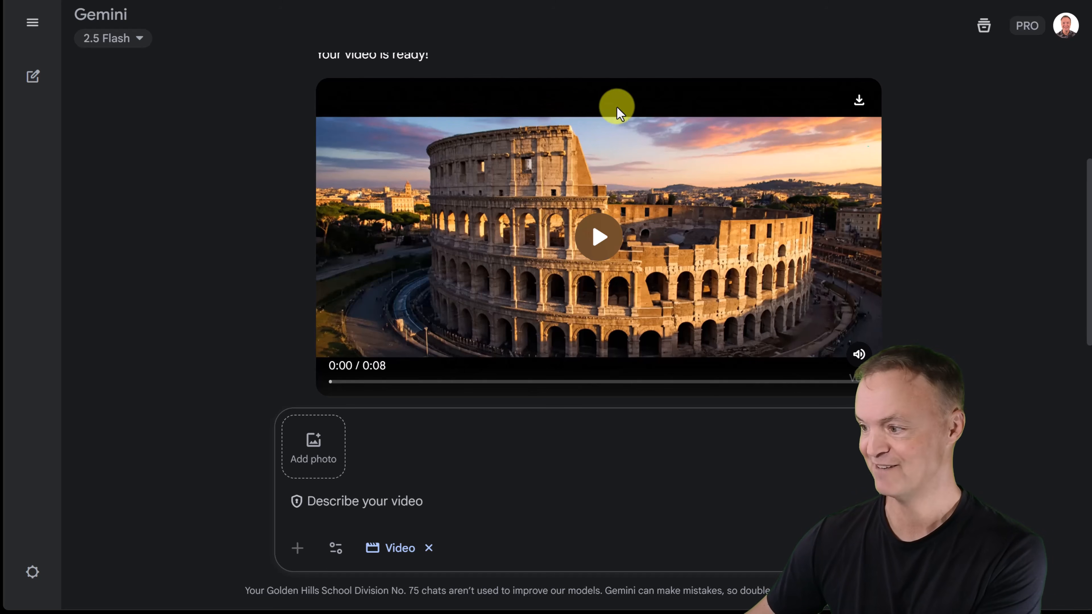
click(599, 242)
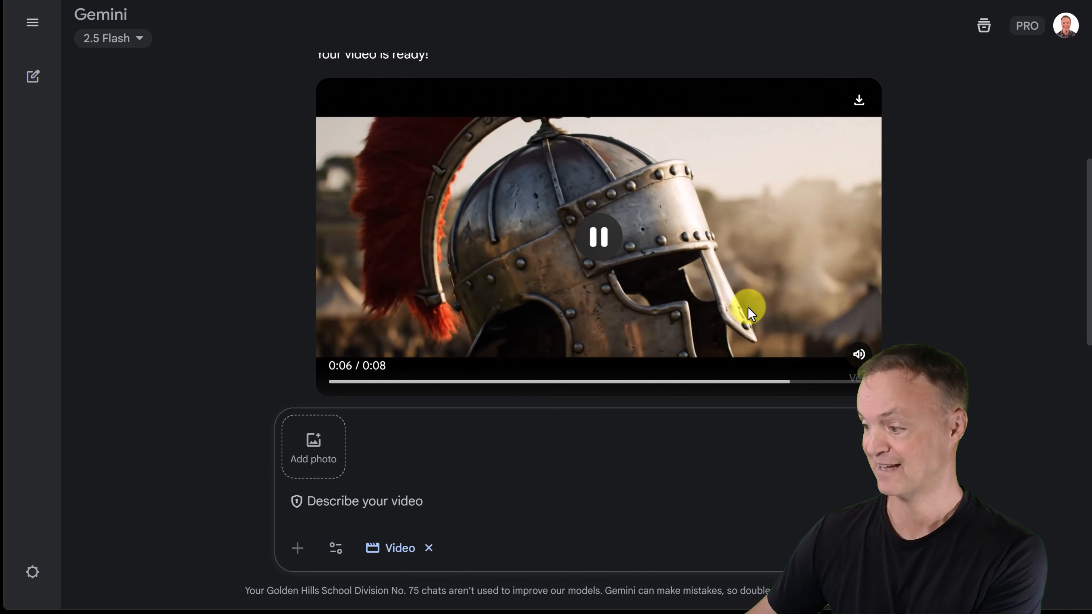
click(581, 244)
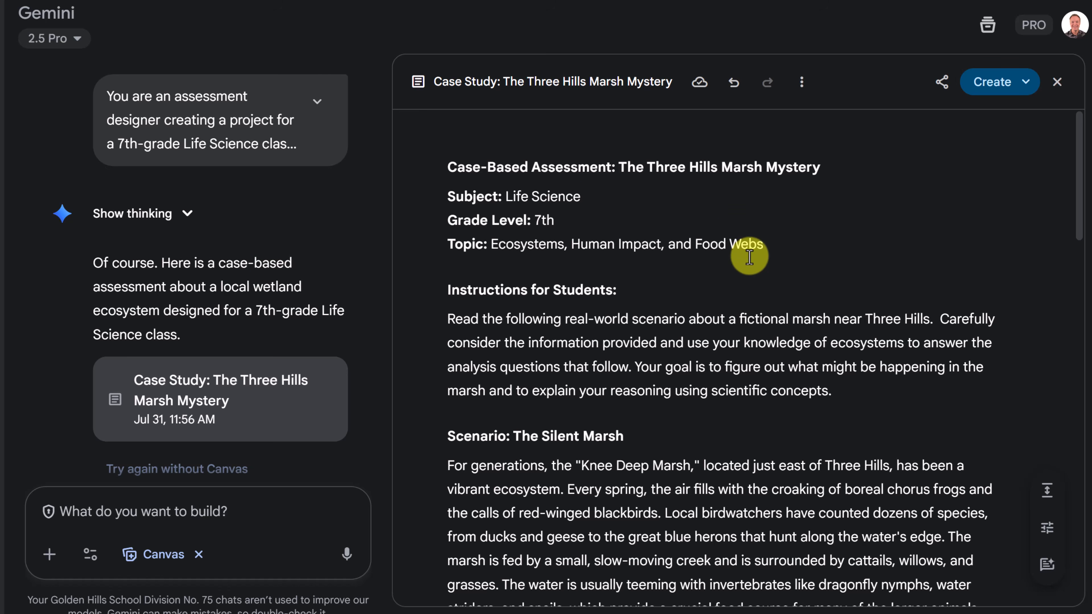
- Read through the Three Hills Marsh Mystery case study, covering its scenario, analysis questions and assessment rubric
scroll(748, 257, down, 2)
scroll(749, 257, down, 4)
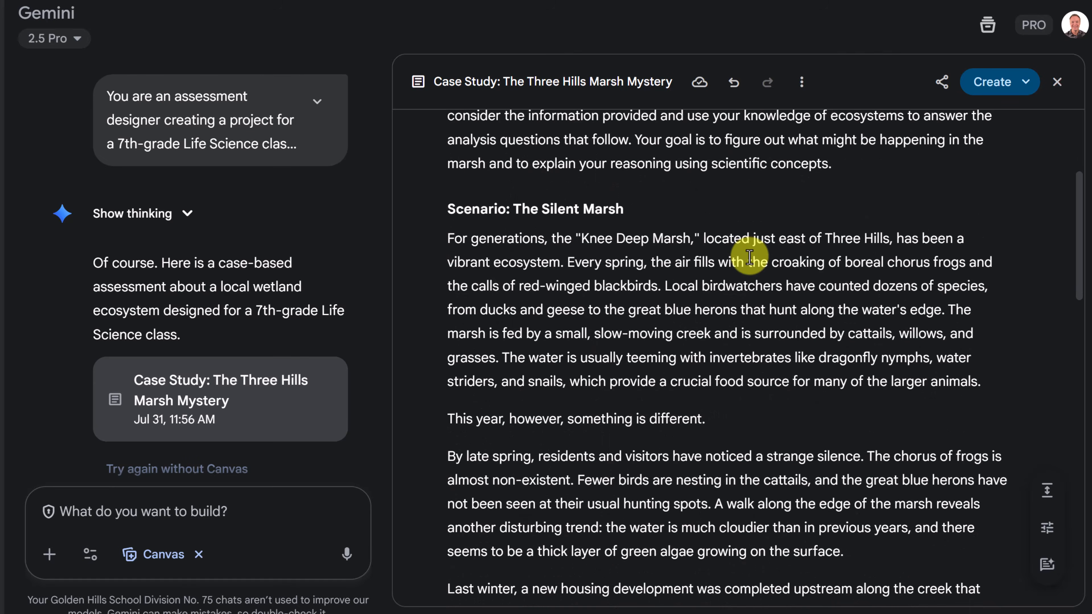
scroll(750, 258, down, 12)
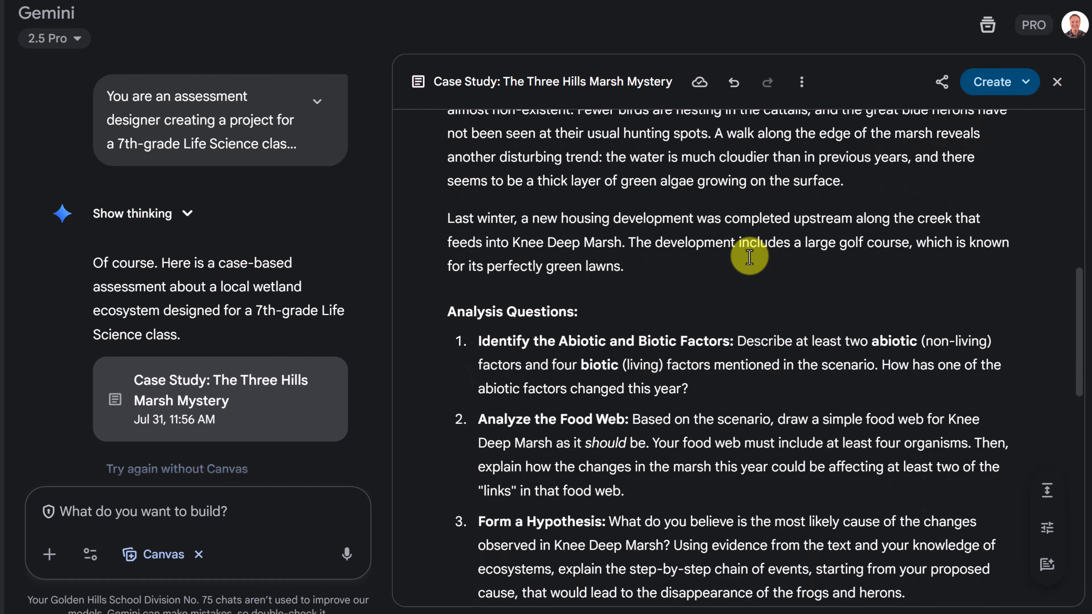
scroll(690, 276, down, 10)
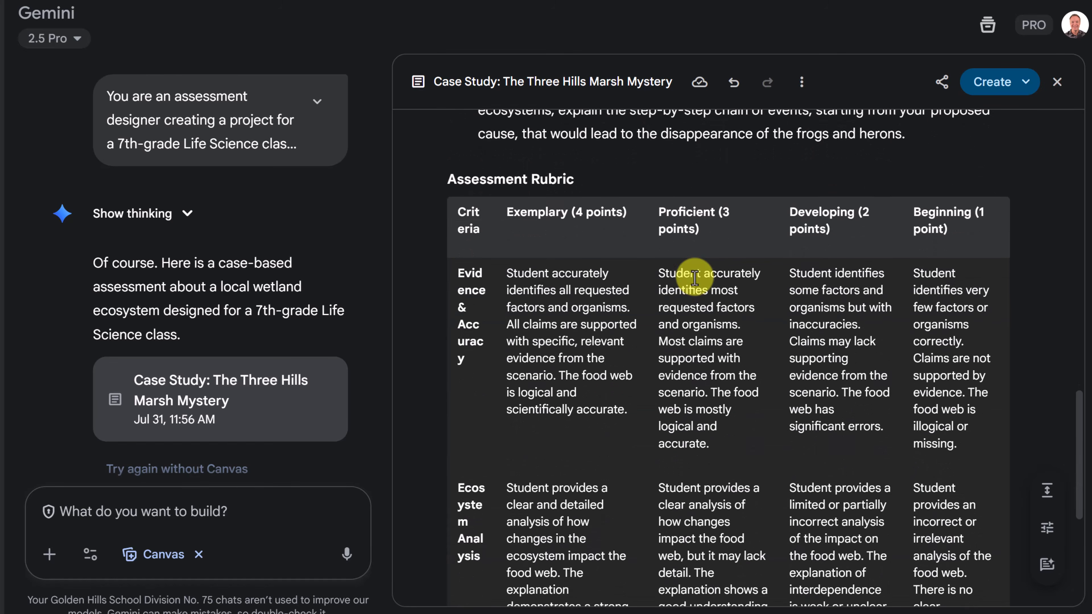
scroll(699, 277, down, 7)
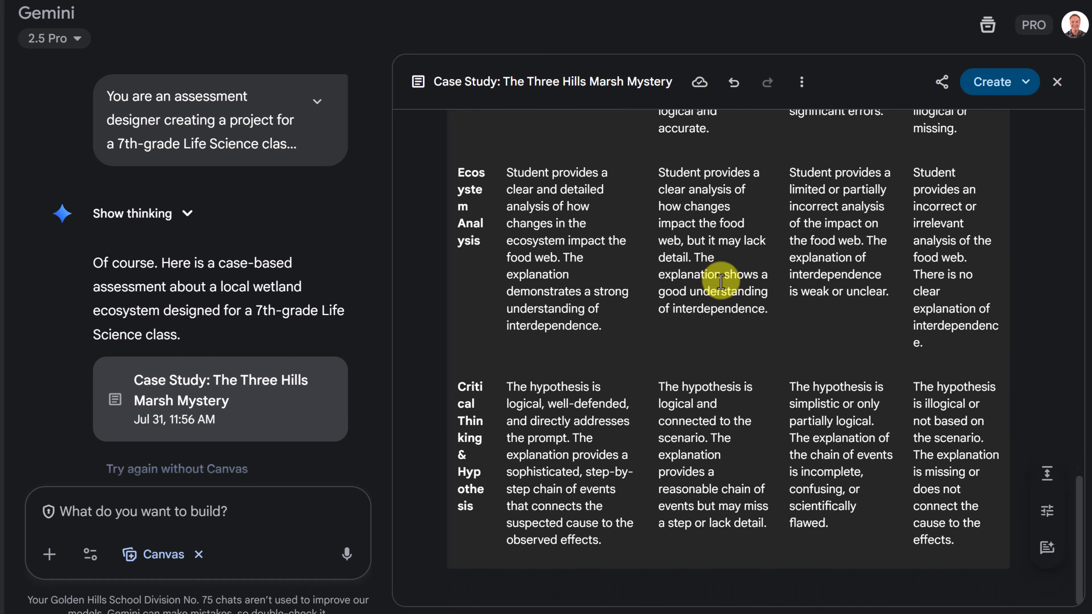
scroll(726, 284, up, 6)
scroll(727, 284, up, 6)
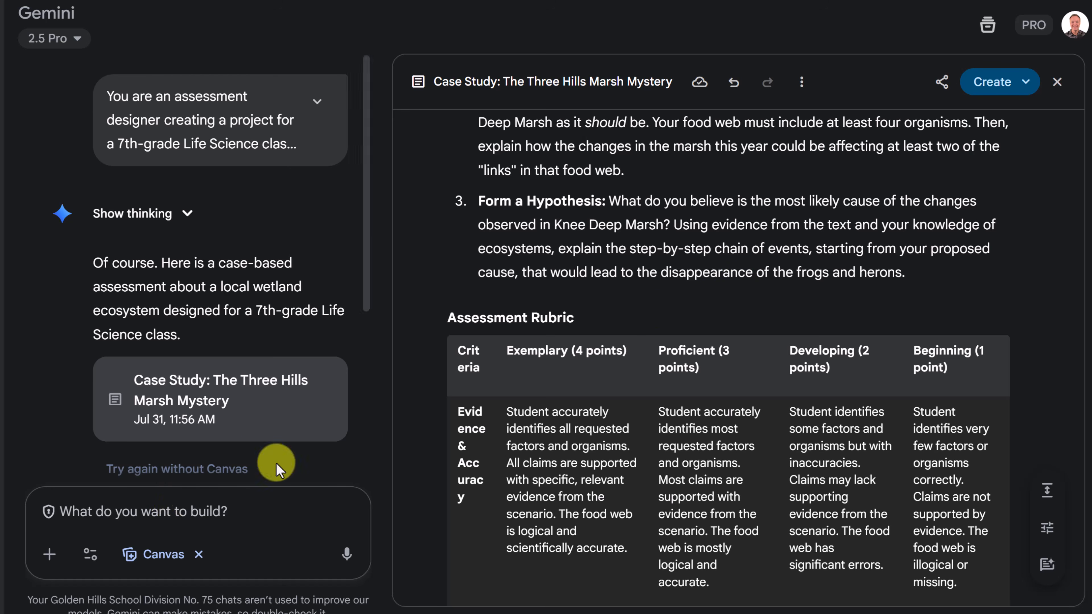
- Check the export choices for the marsh case study and the options for creating other content from it
click(942, 81)
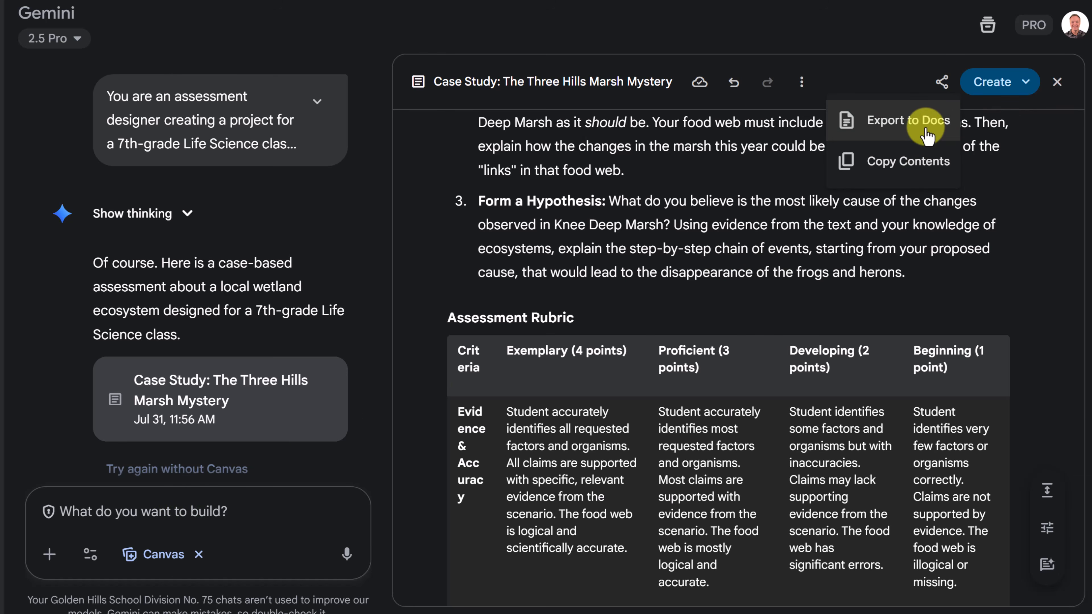
click(1029, 87)
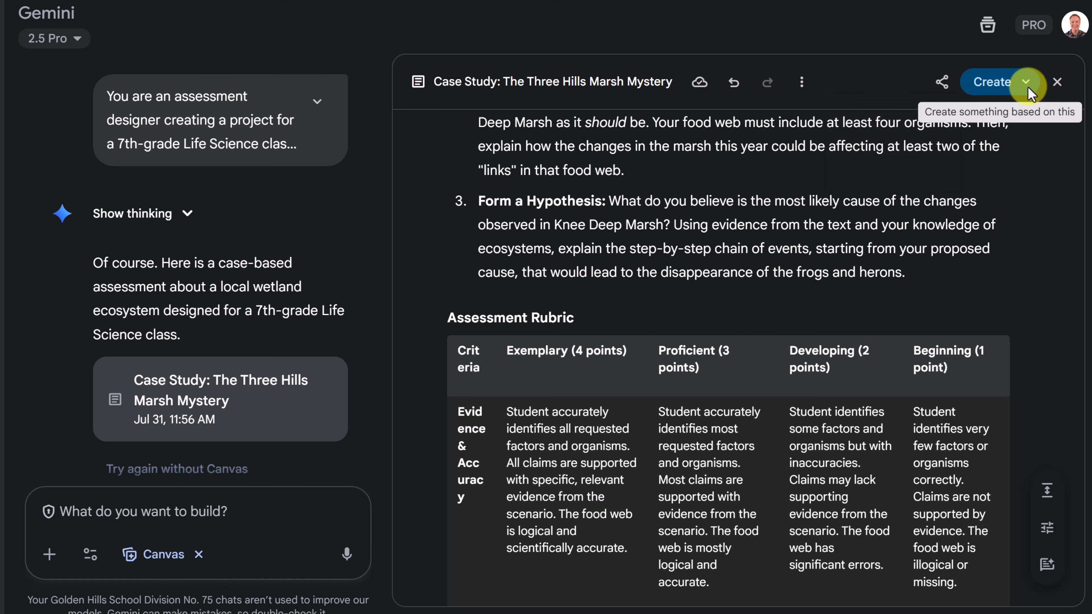
click(1028, 87)
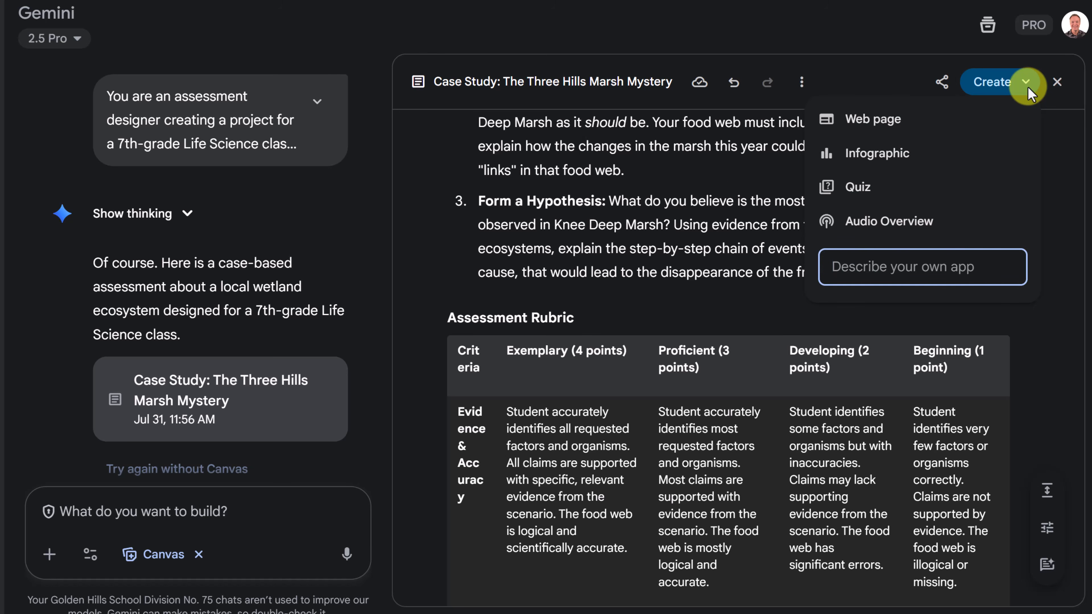
click(743, 196)
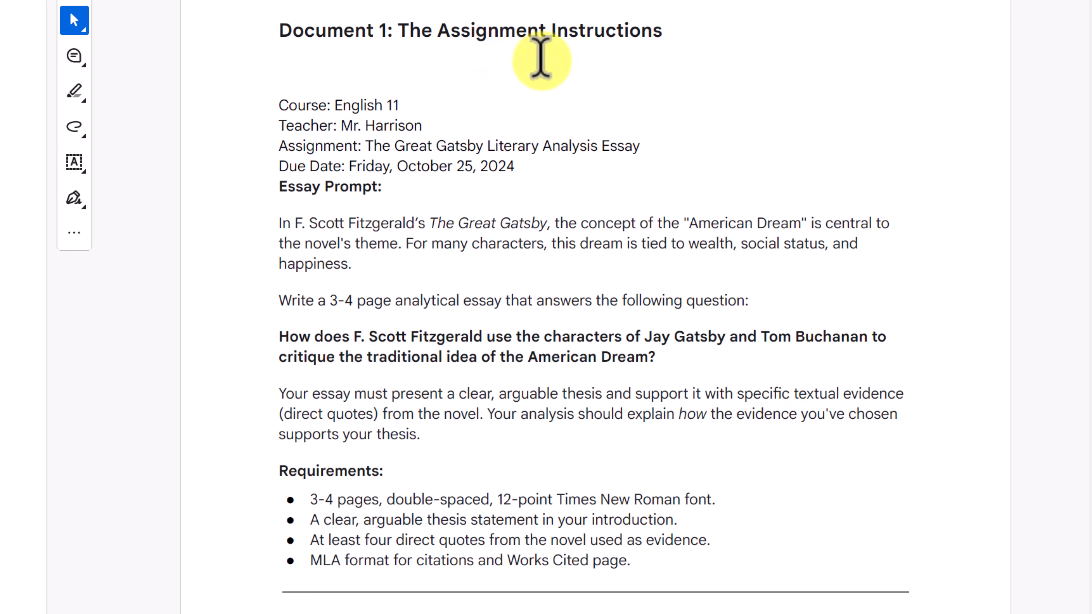
- Review the Great Gatsby essay PDF's assignment instructions and grading rubric
scroll(533, 297, down, 2)
scroll(532, 303, down, 10)
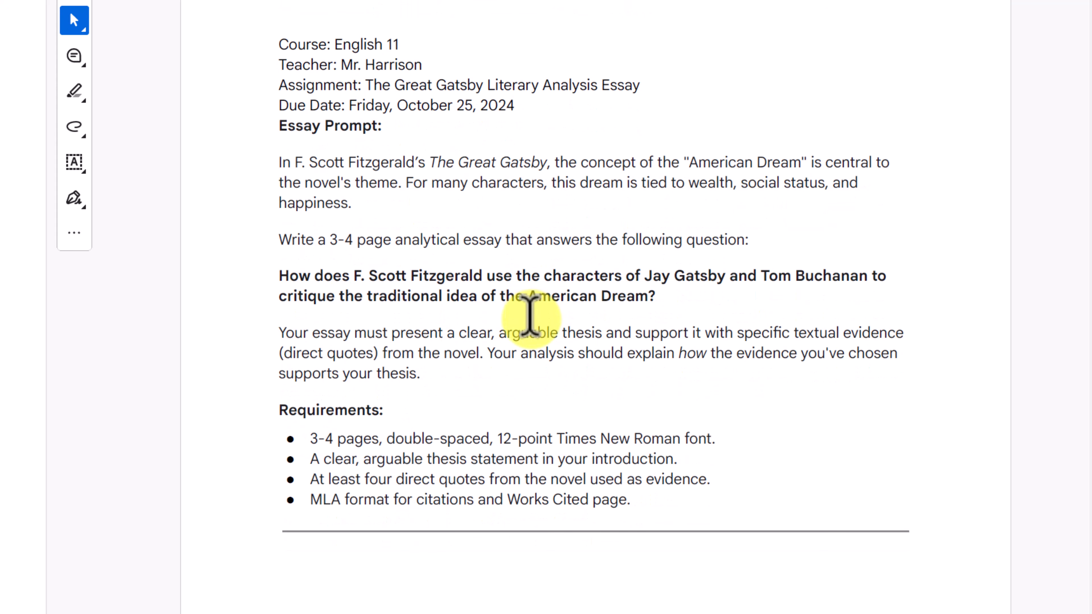
scroll(526, 332, down, 14)
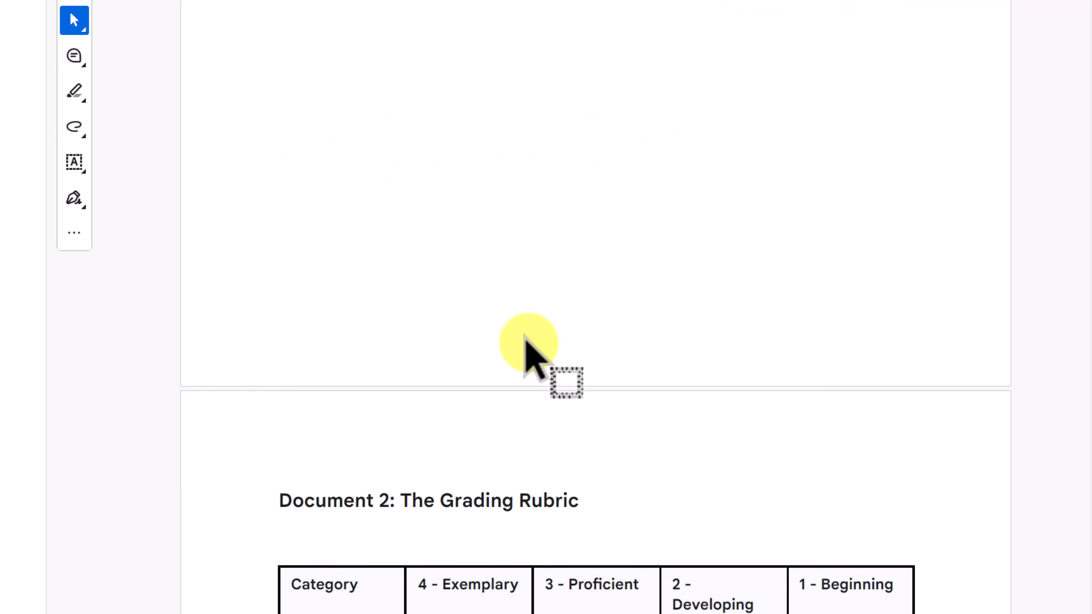
scroll(527, 340, down, 15)
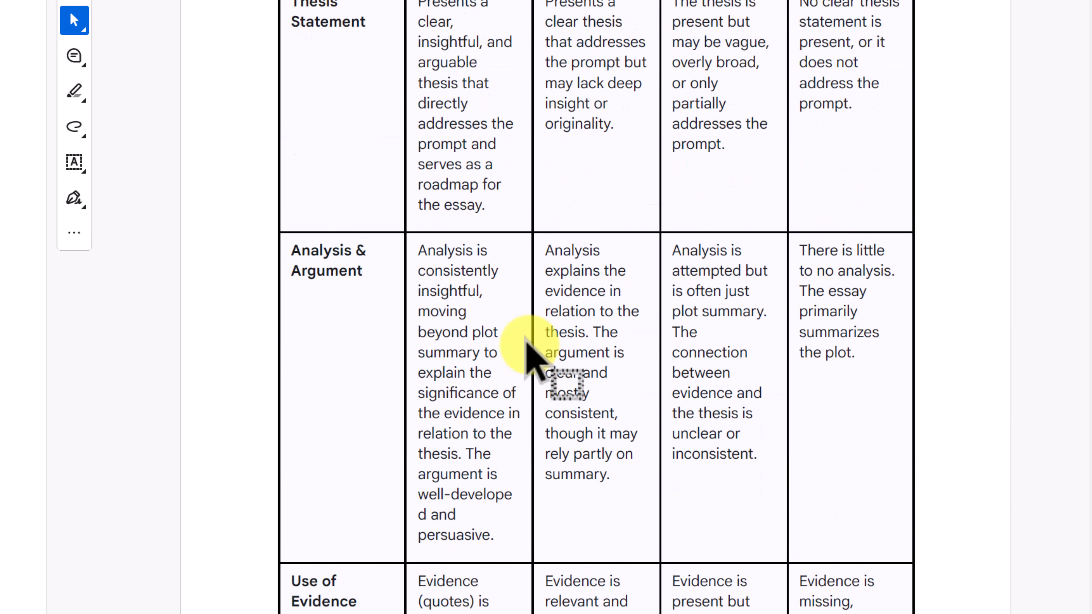
scroll(533, 347, down, 16)
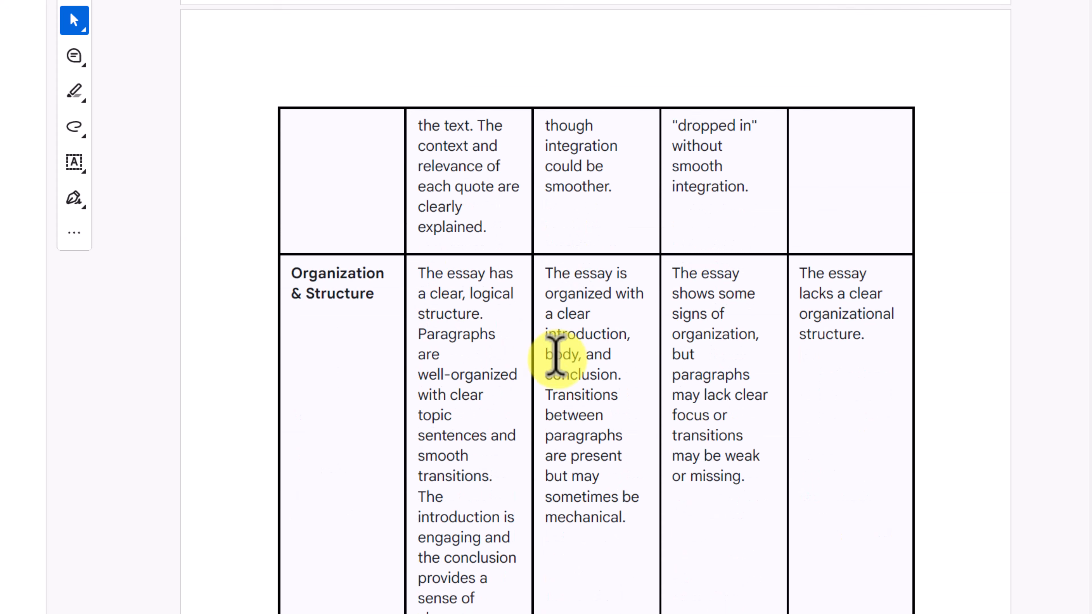
scroll(556, 357, down, 10)
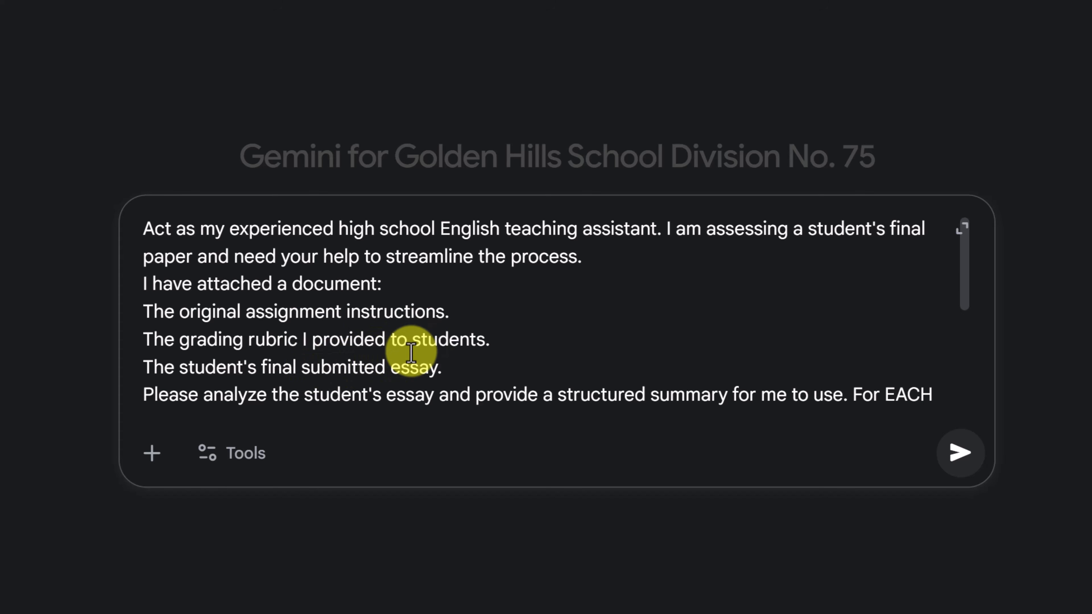
- Review the essay-feedback prompt, attach the example assessment PDF and submit both for a structured summary by rubric category
scroll(451, 340, down, 2)
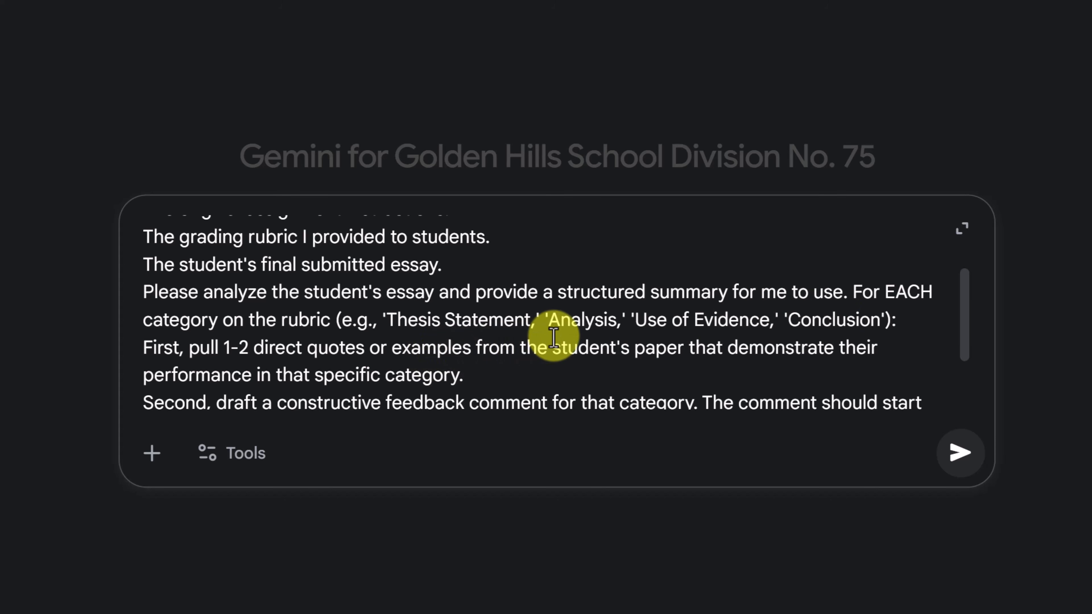
scroll(552, 336, down, 2)
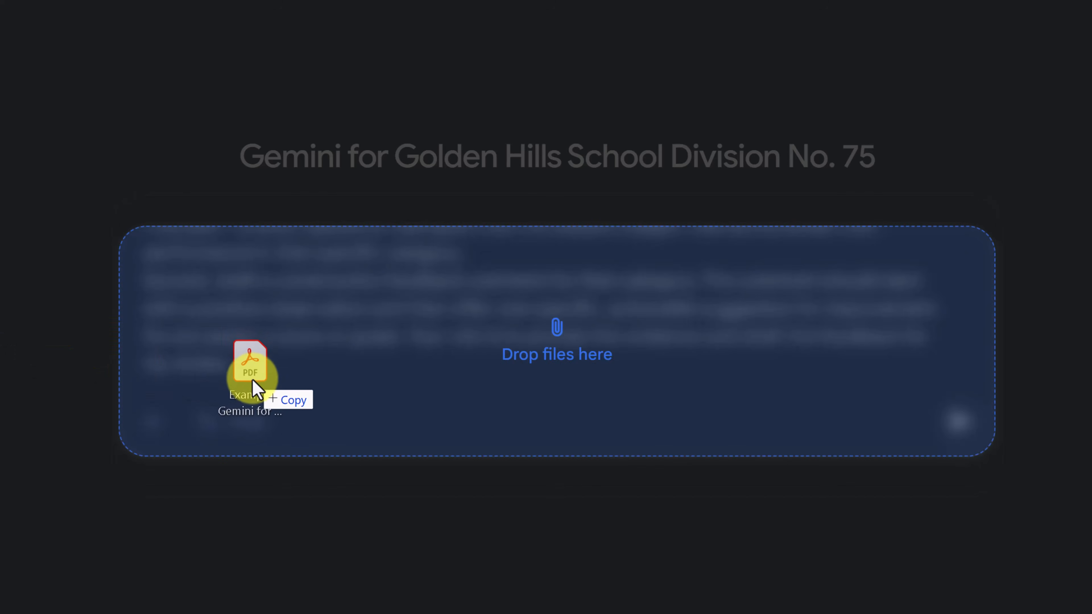
drag(252, 379, 291, 395)
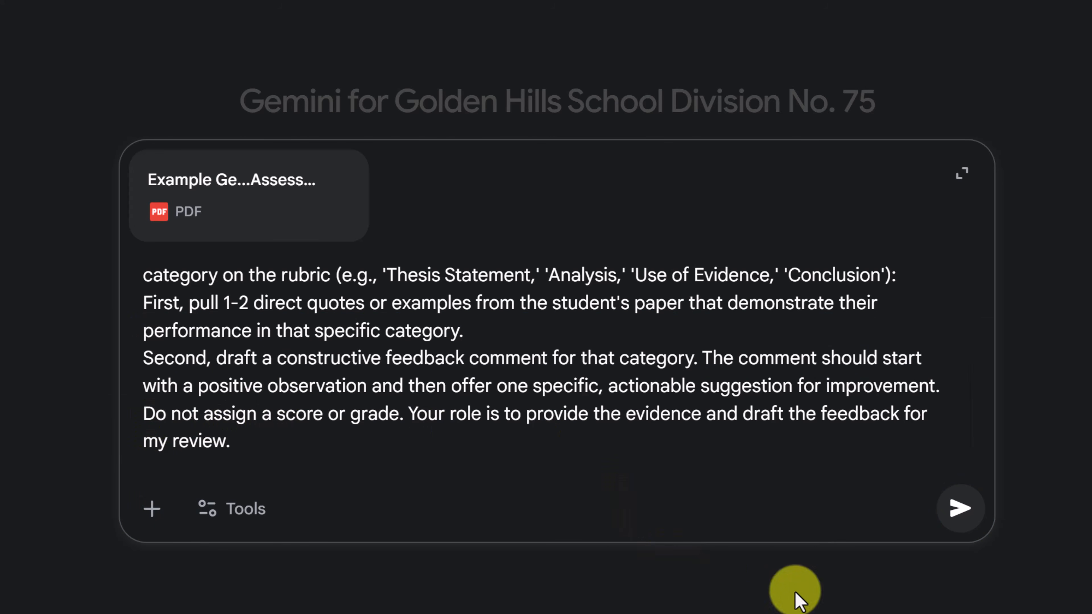
click(968, 512)
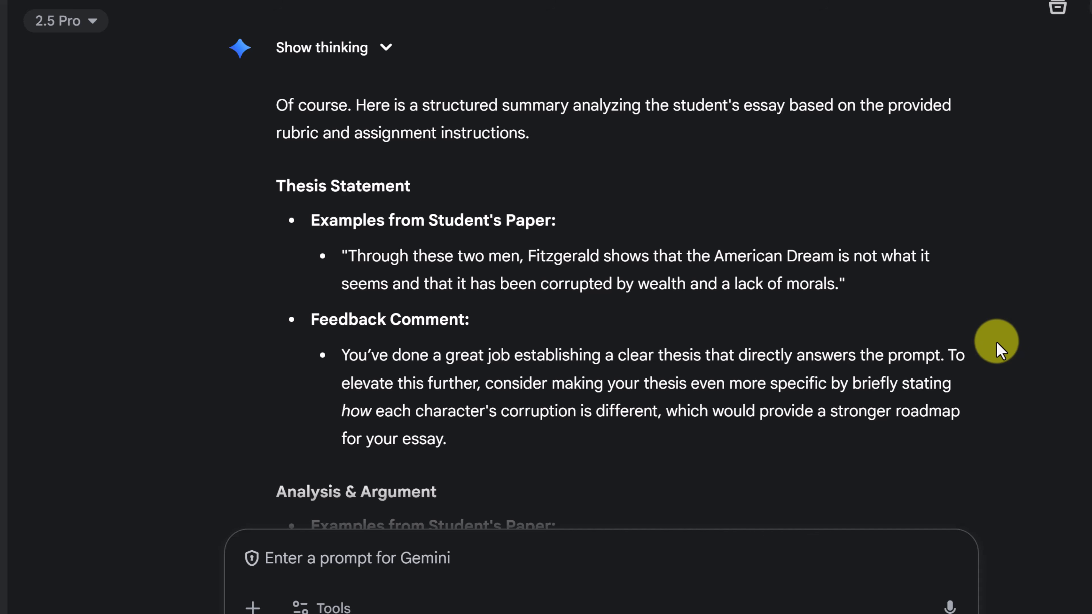
- Read the essay feedback by rubric category, highlighting the quoted student example and the comments under Thesis Statement
scroll(1005, 349, down, 2)
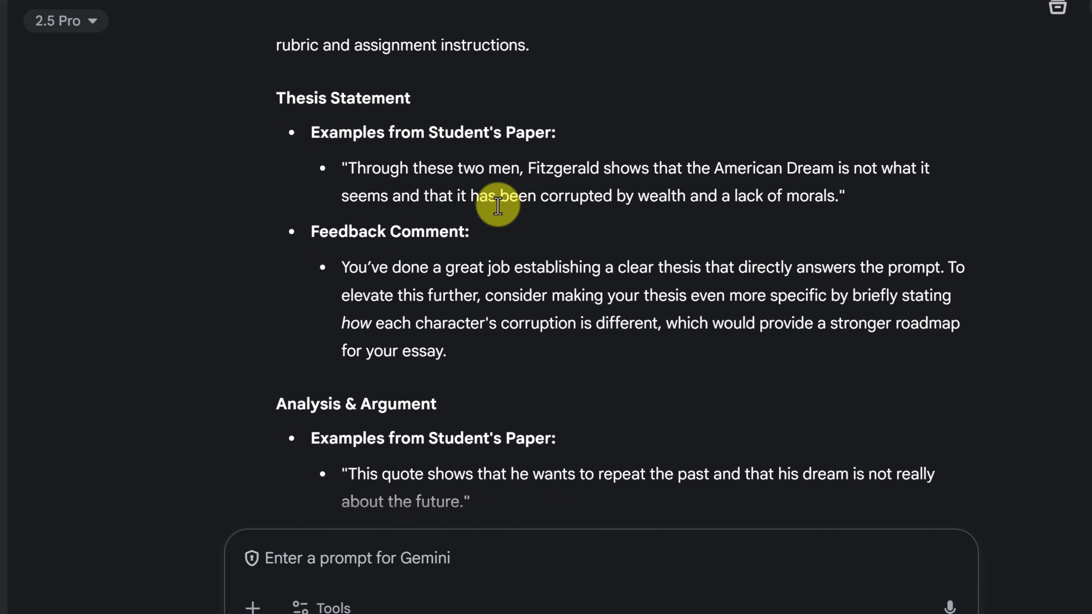
drag(349, 170, 848, 209)
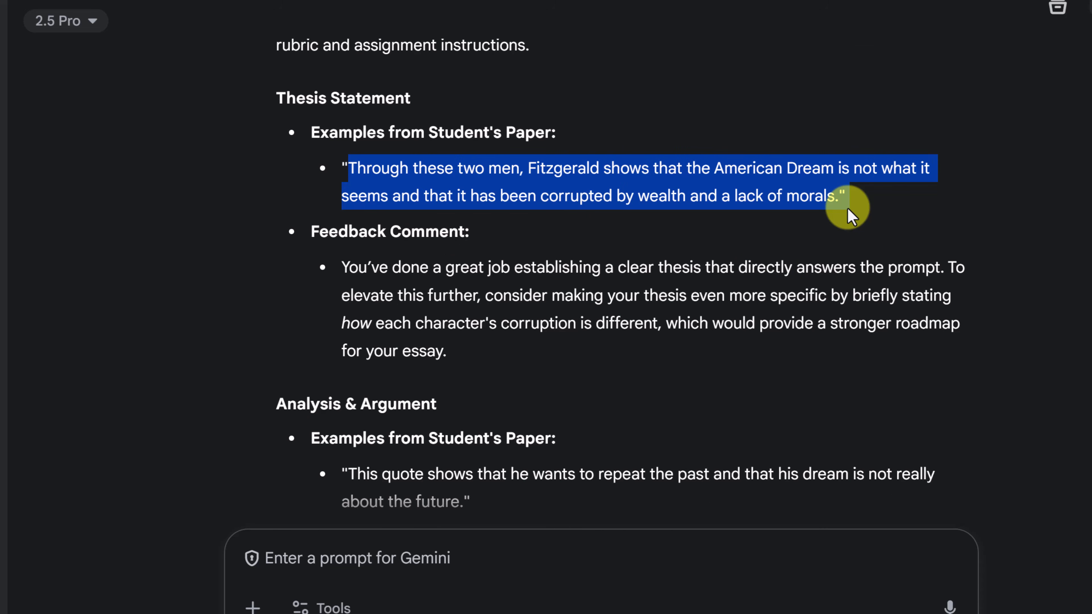
scroll(849, 209, down, 2)
drag(343, 186, 658, 182)
click(687, 232)
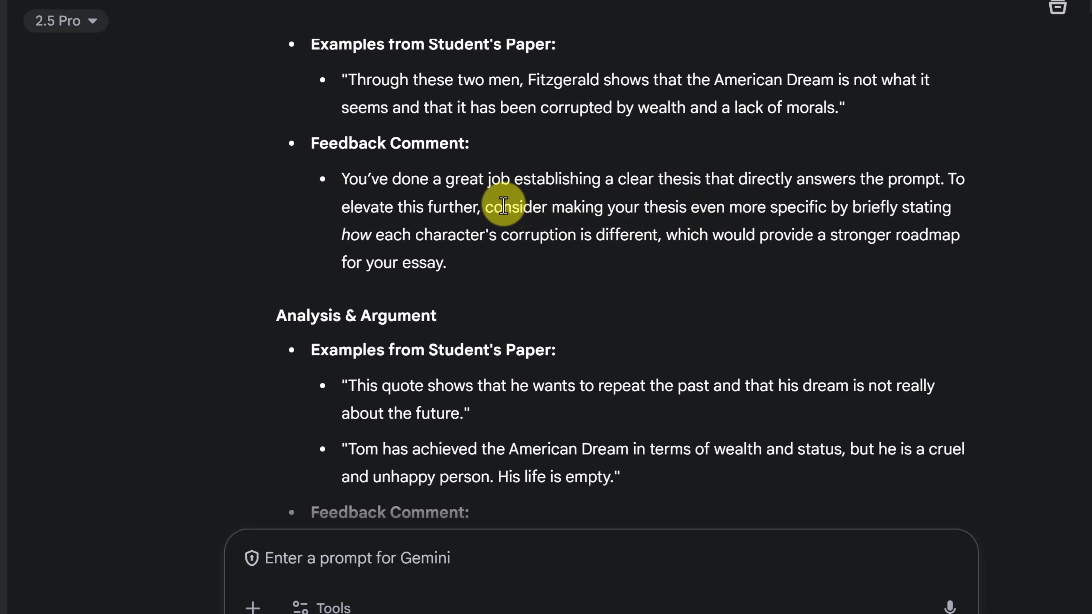
drag(484, 209, 897, 210)
click(756, 273)
scroll(756, 274, down, 5)
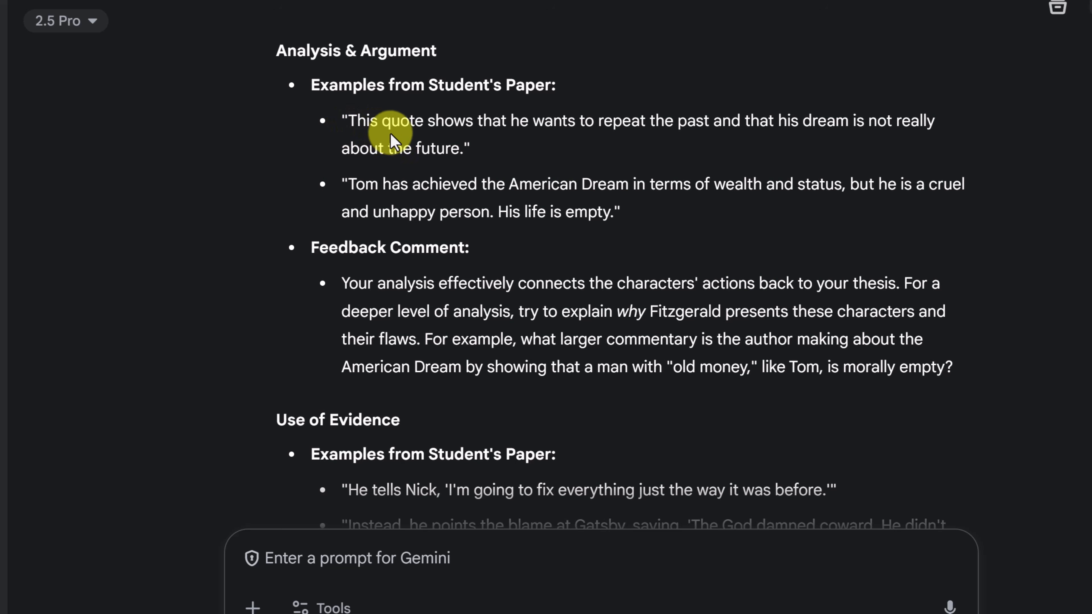
scroll(654, 256, down, 2)
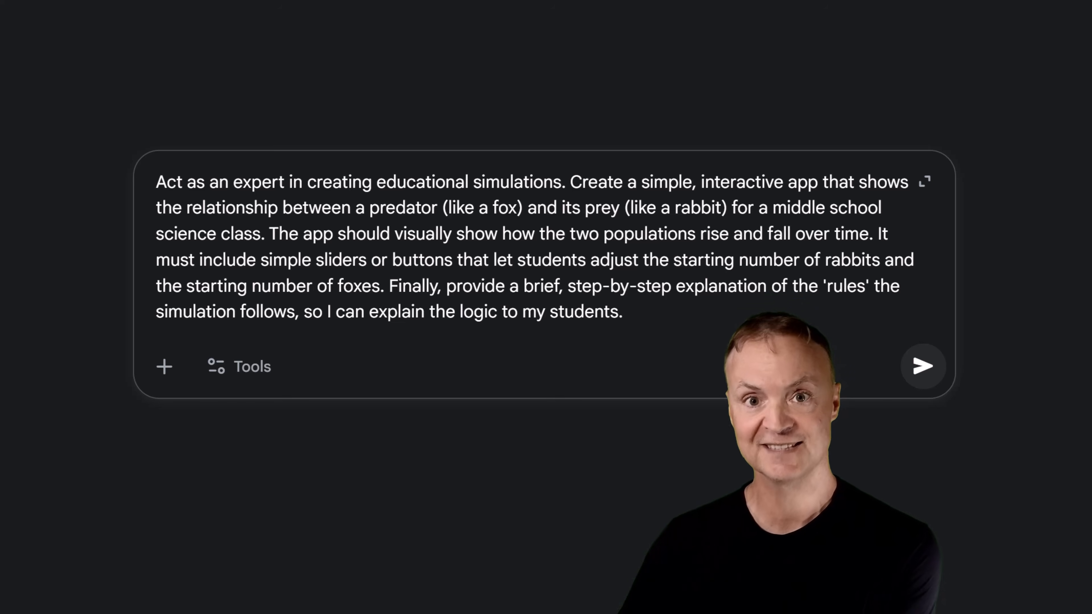
- Generate the interactive fox-and-rabbit population simulation from the prompt and read the accompanying document explaining its rules
key(Return)
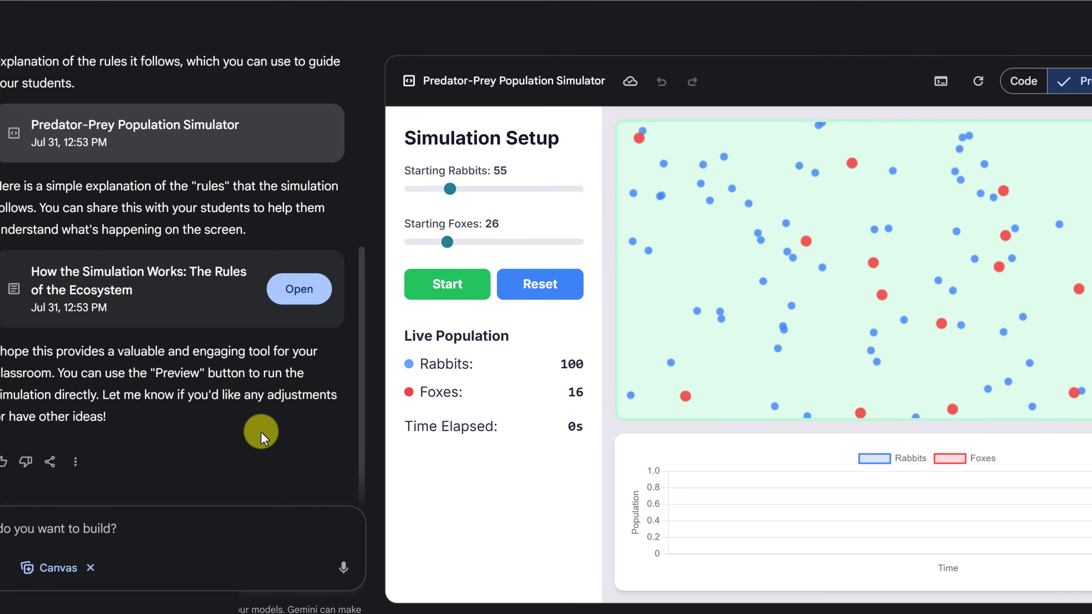
click(301, 289)
scroll(688, 293, down, 3)
scroll(688, 258, up, 3)
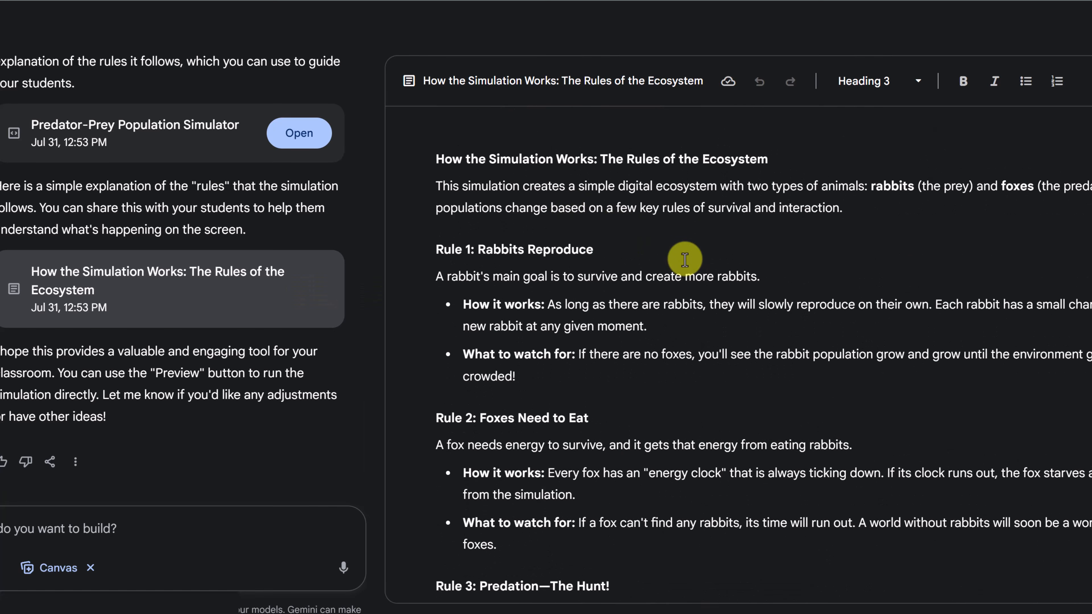
- Reopen the Predator-Prey Population Simulator and look through its source code
click(294, 147)
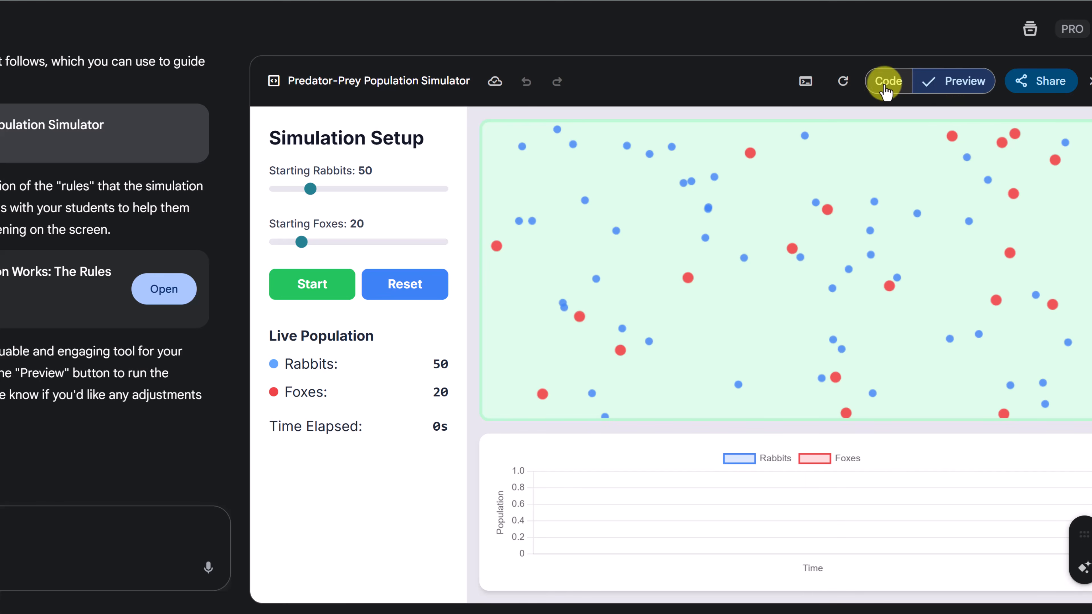
click(889, 82)
scroll(744, 226, down, 8)
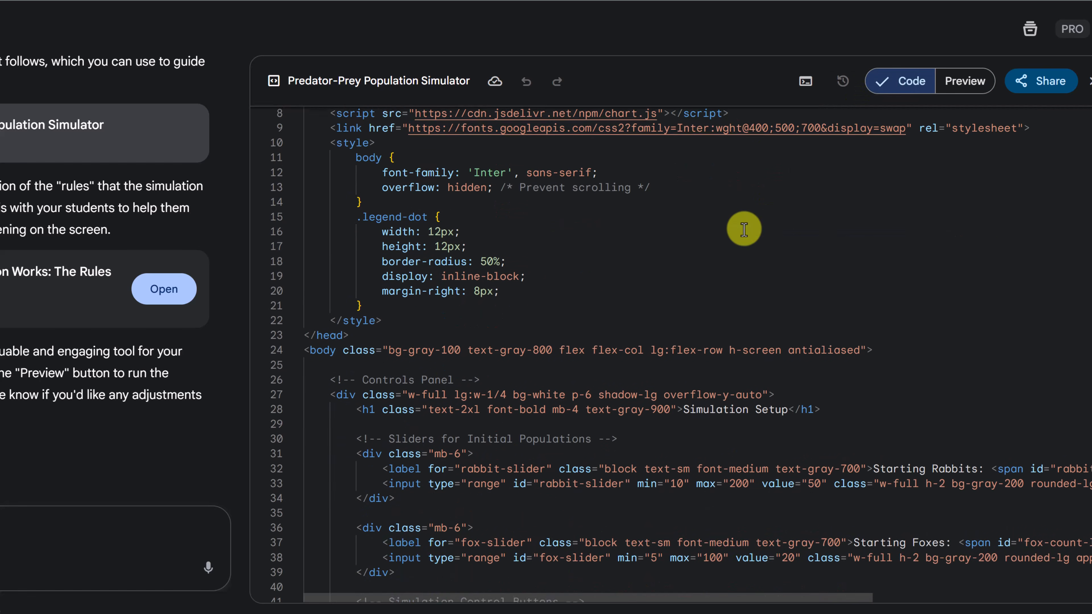
scroll(749, 228, down, 10)
scroll(755, 230, up, 13)
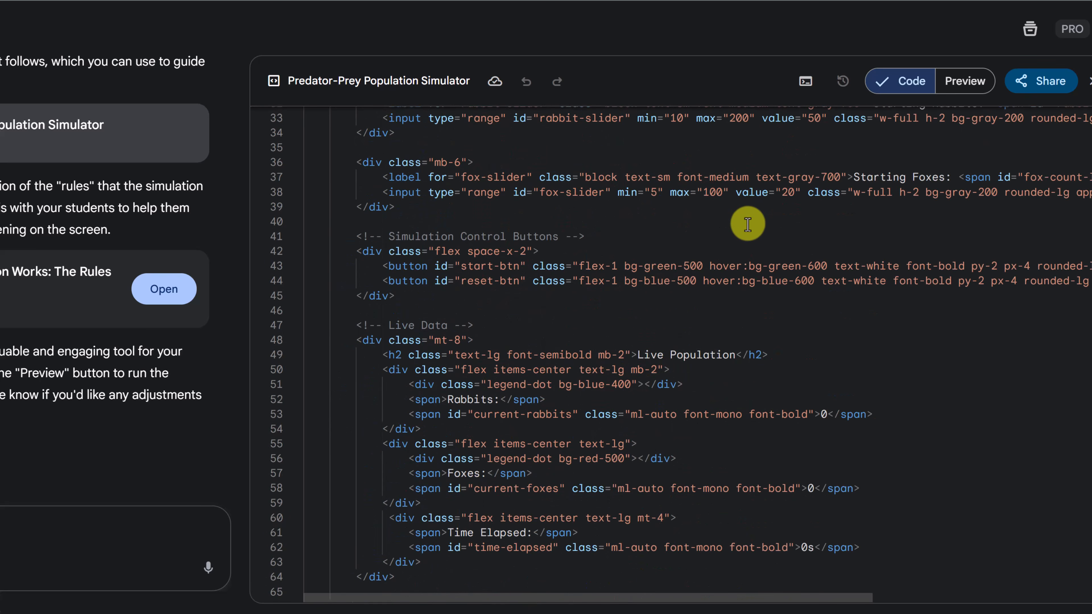
- Preview the Predator-Prey Population Simulator and run it with 37 starting rabbits and 35 starting foxes
scroll(758, 231, up, 5)
click(965, 81)
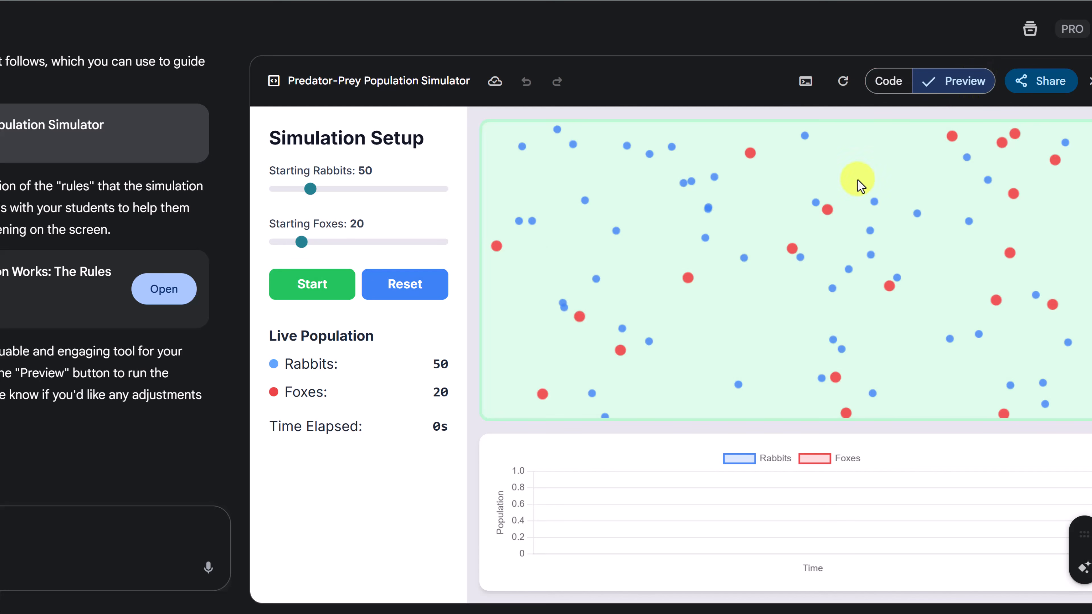
drag(311, 191, 299, 192)
drag(303, 243, 330, 248)
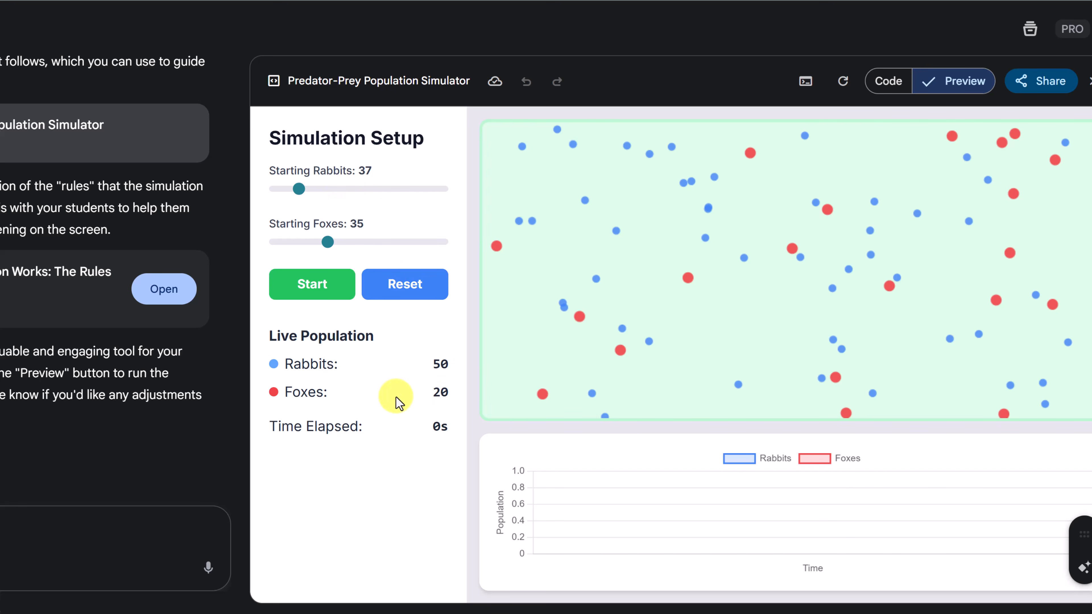
click(332, 293)
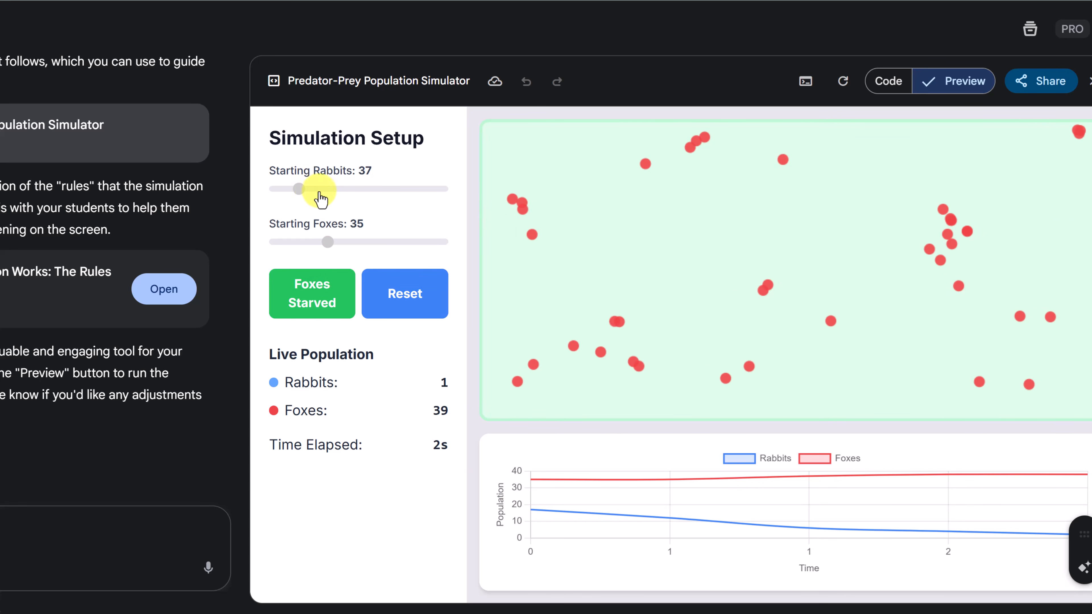
- Reset the simulation, rerun it with 103 starting rabbits and 16 starting foxes, and reset it once more
click(343, 303)
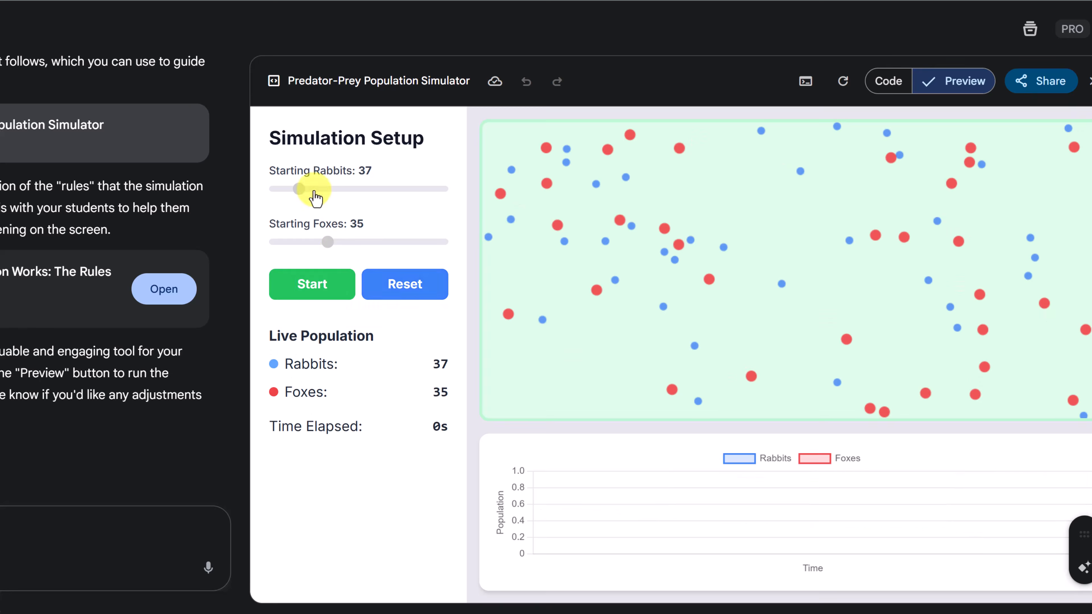
drag(299, 189, 357, 189)
drag(328, 242, 294, 242)
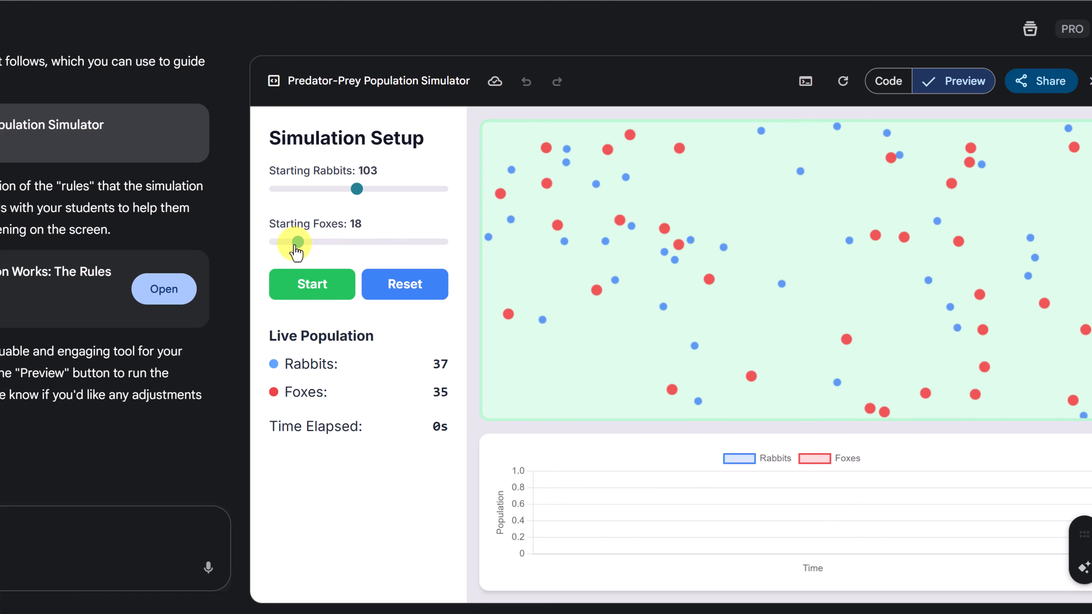
click(316, 287)
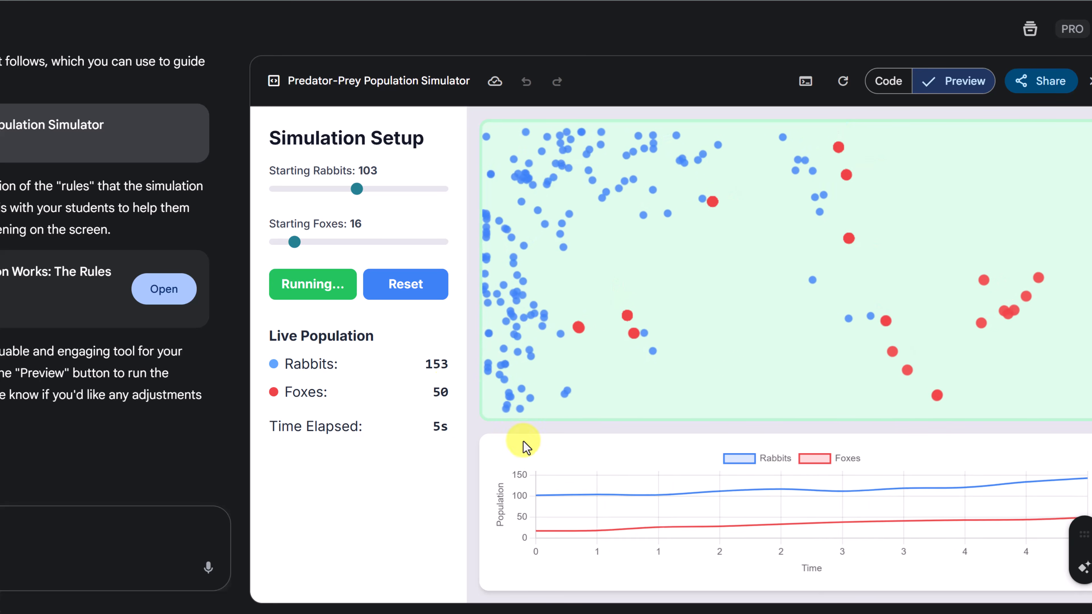
click(412, 293)
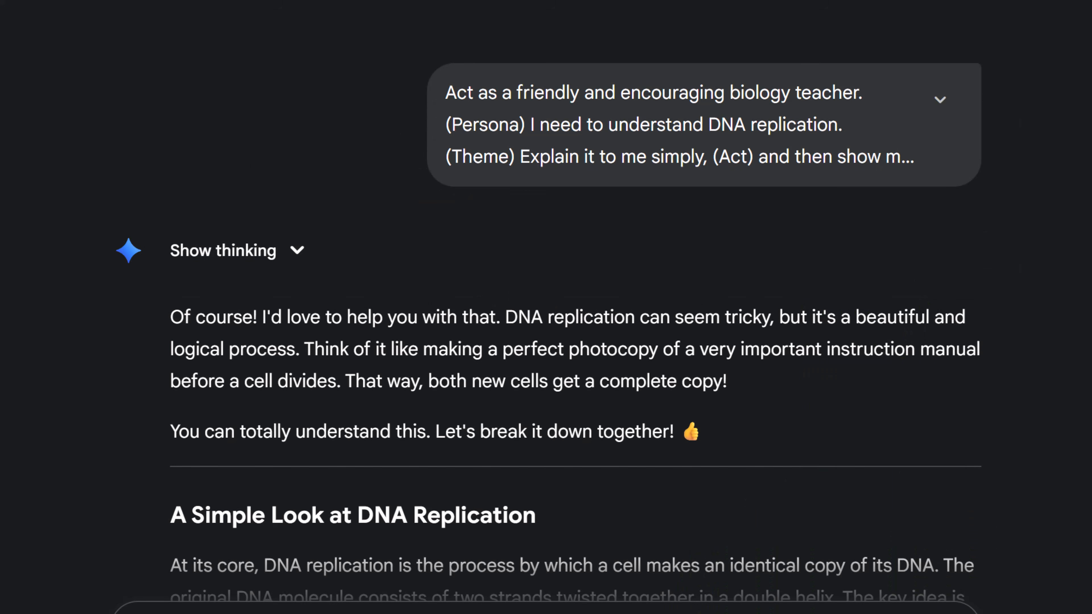
- Read the DNA replication explanation, including the step-by-step outline of stages and enzymes
scroll(548, 320, down, 5)
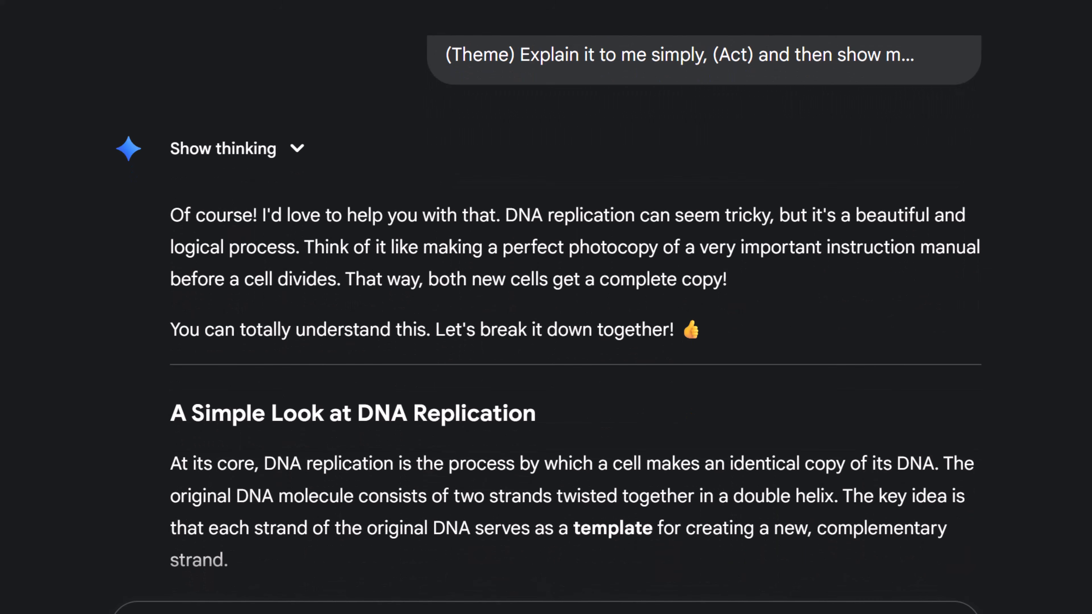
scroll(575, 316, down, 10)
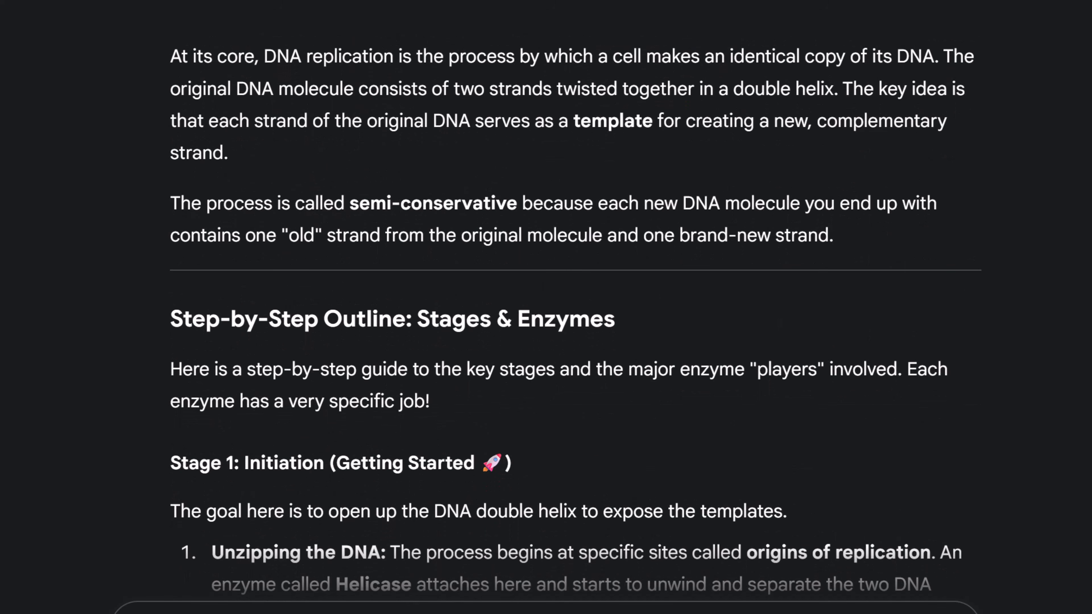
scroll(575, 316, down, 16)
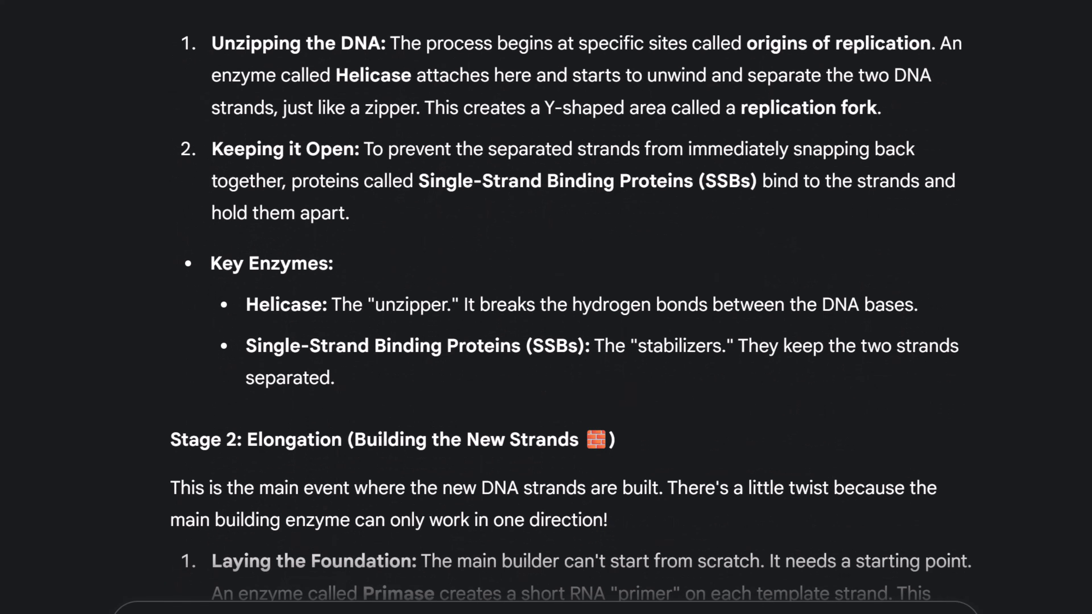
scroll(575, 316, down, 11)
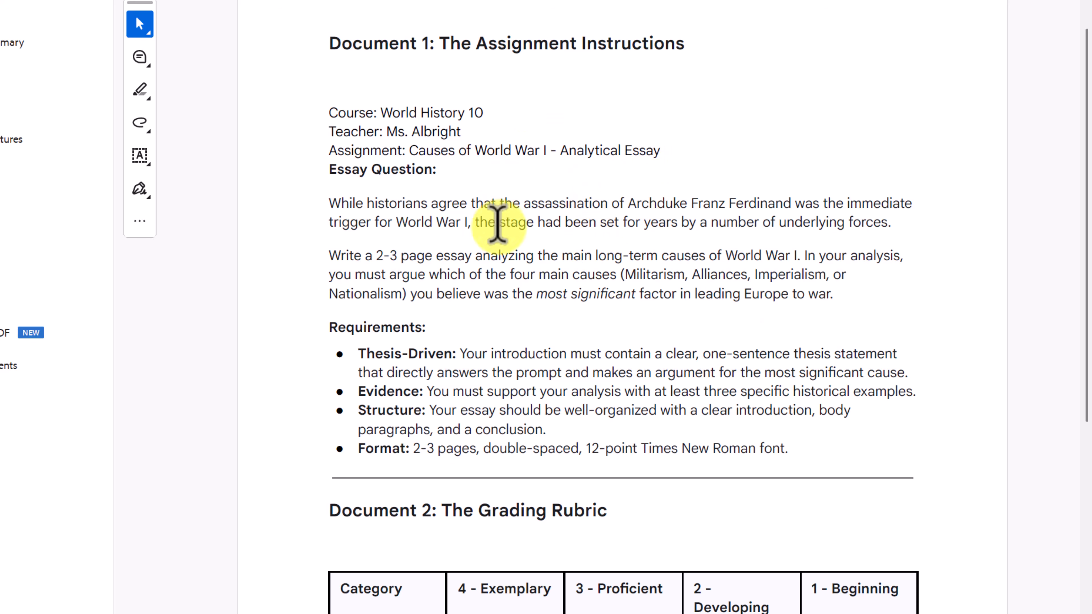
- Look through the example PDF's World War I assignment instructions, grading rubric and student draft essay
scroll(520, 334, down, 5)
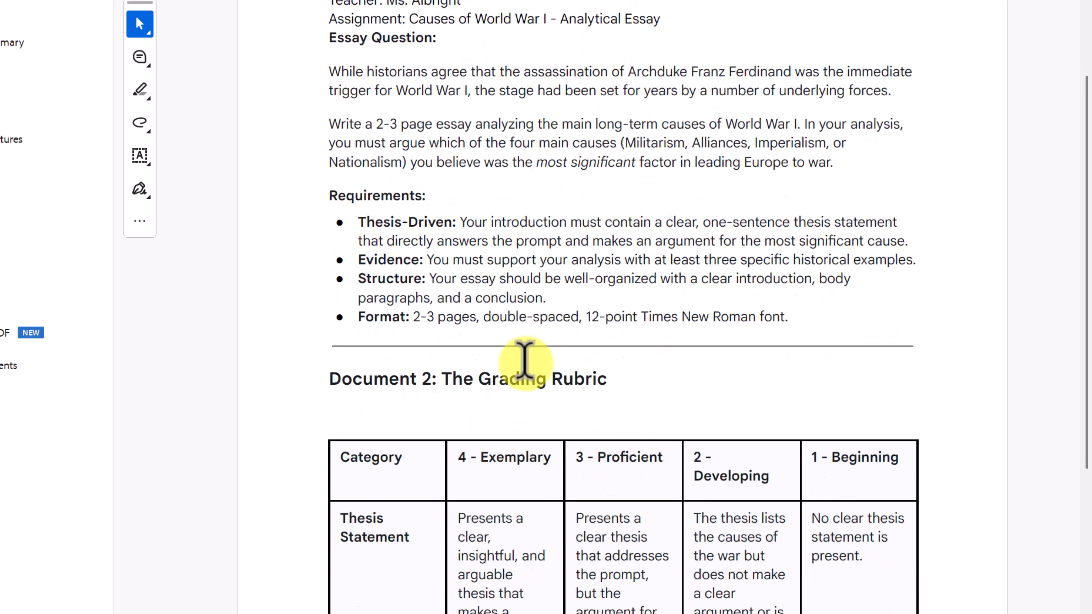
scroll(531, 375, down, 15)
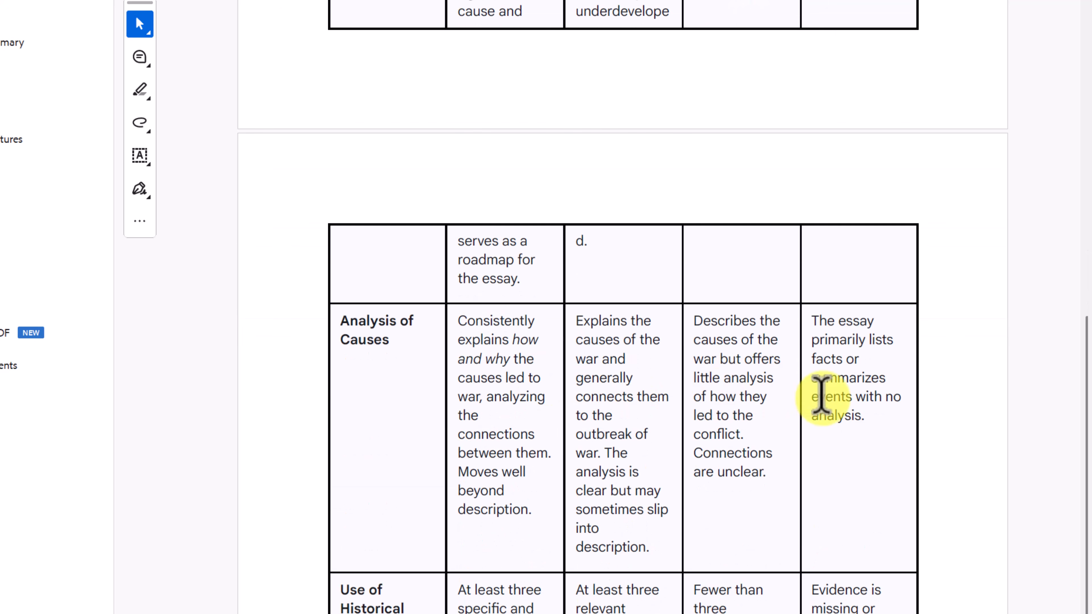
scroll(834, 495, down, 15)
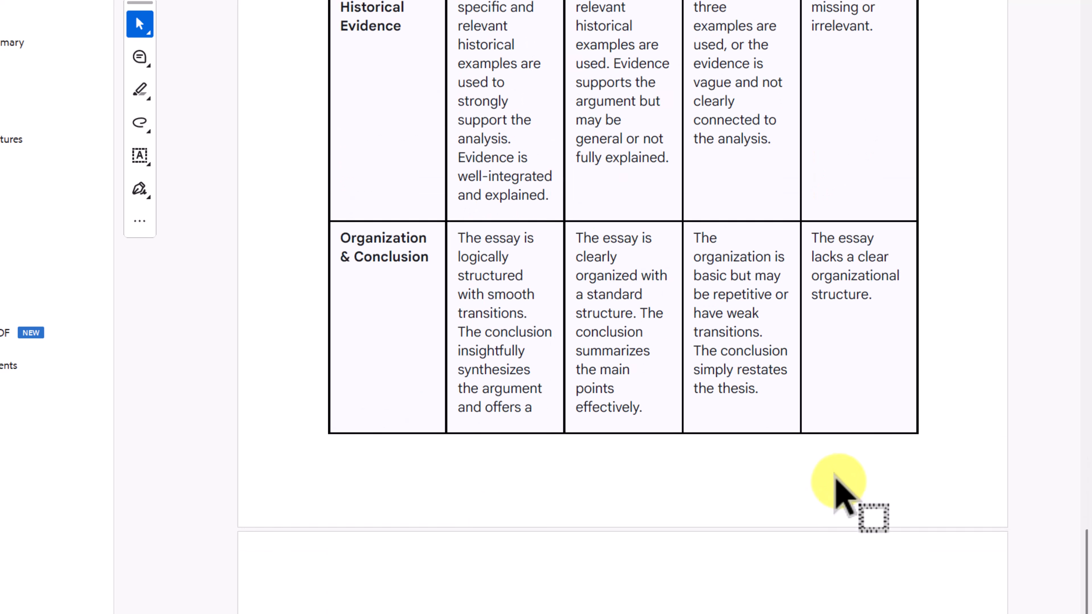
scroll(838, 495, down, 7)
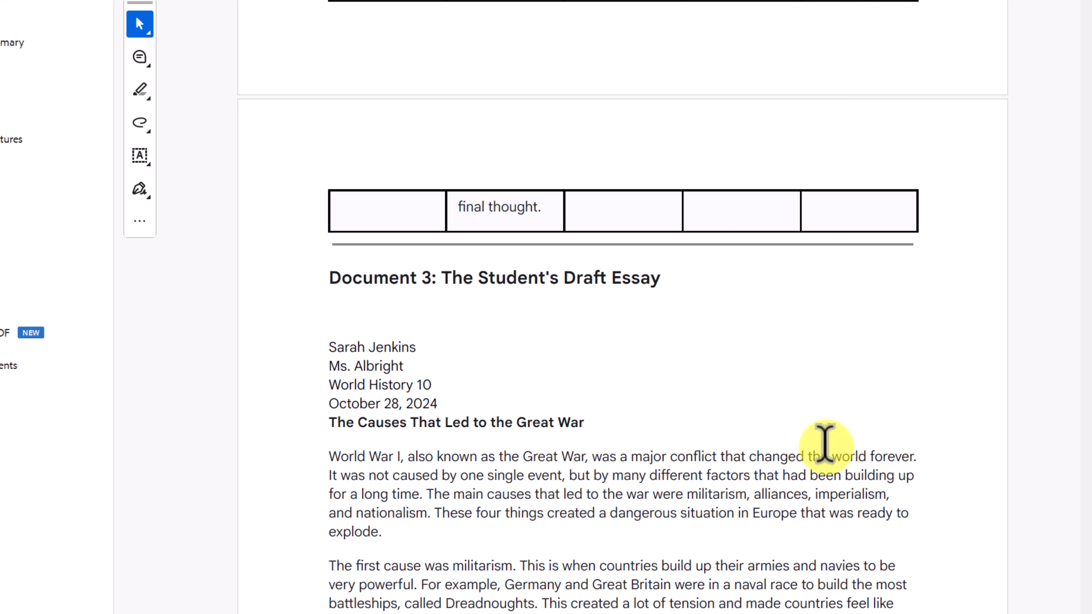
scroll(785, 254, down, 2)
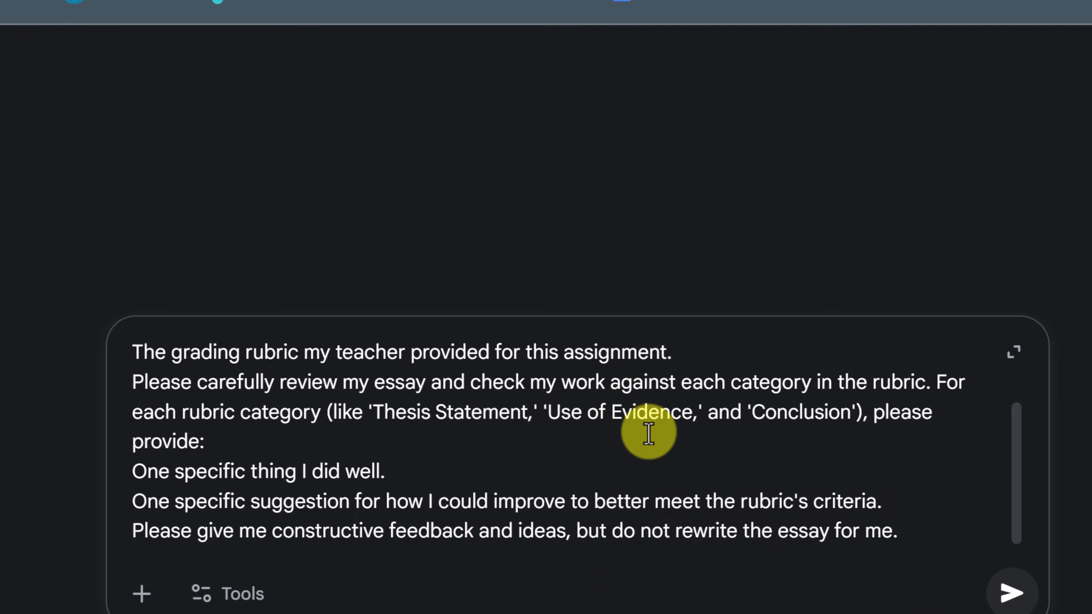
- Review the student's writing-coach prompt, attach the PDF with the draft essay and rubric, and submit both for feedback
scroll(639, 460, up, 2)
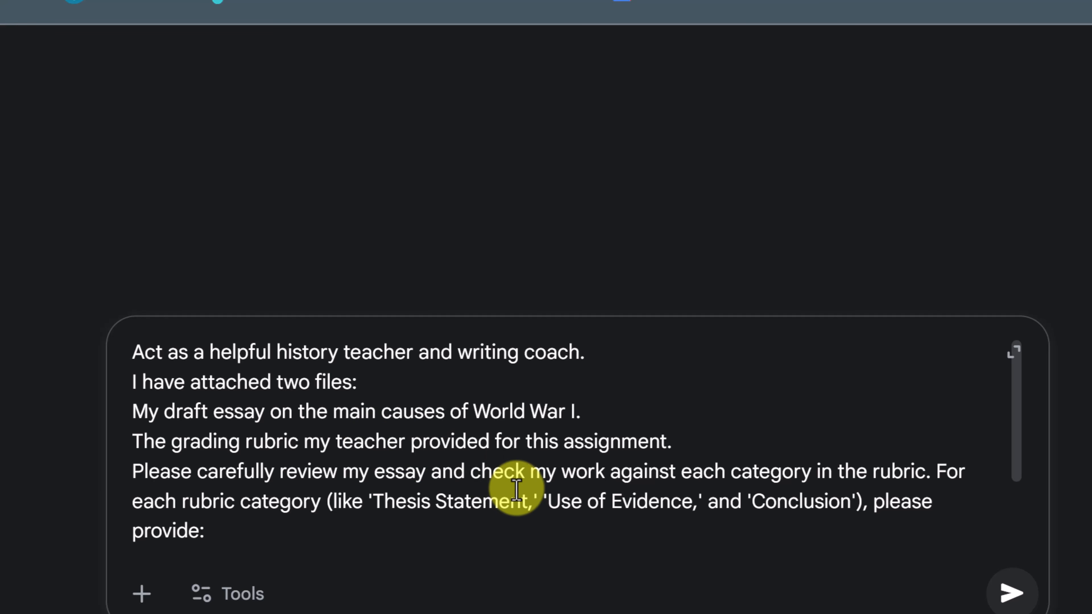
scroll(497, 492, down, 3)
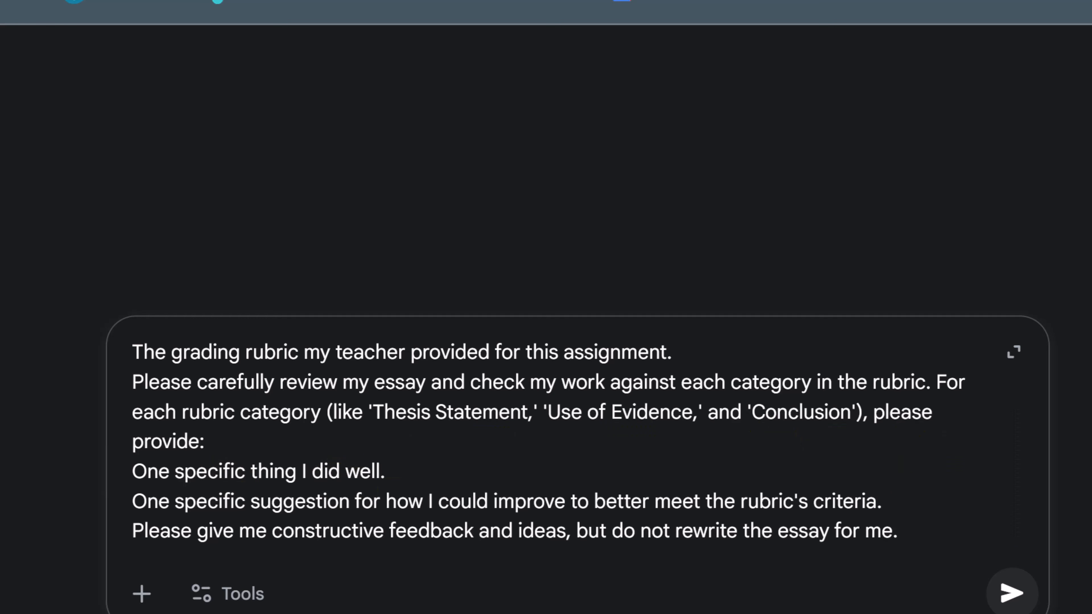
drag(9, 404, 232, 402)
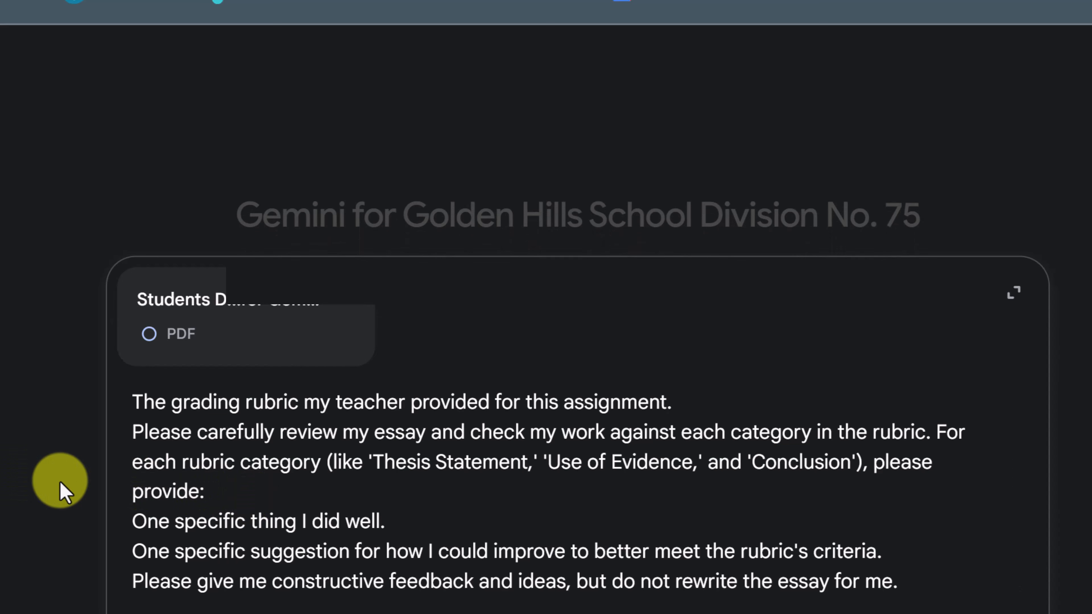
key(Return)
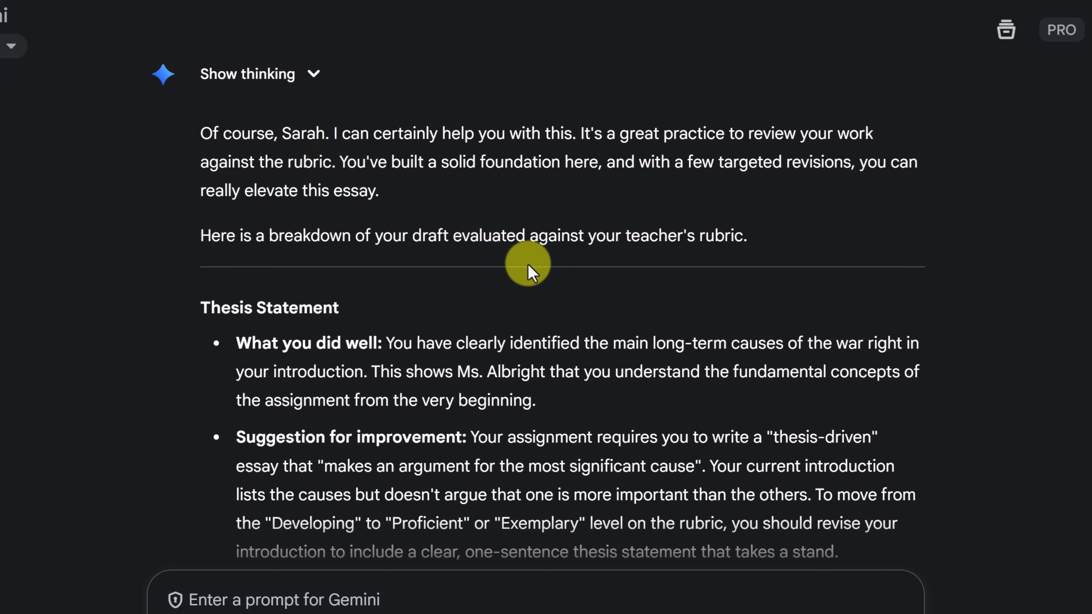
- Read the draft essay feedback under Thesis Statement and Analysis of Causes, covering strengths and suggestions for improvement
scroll(528, 273, down, 4)
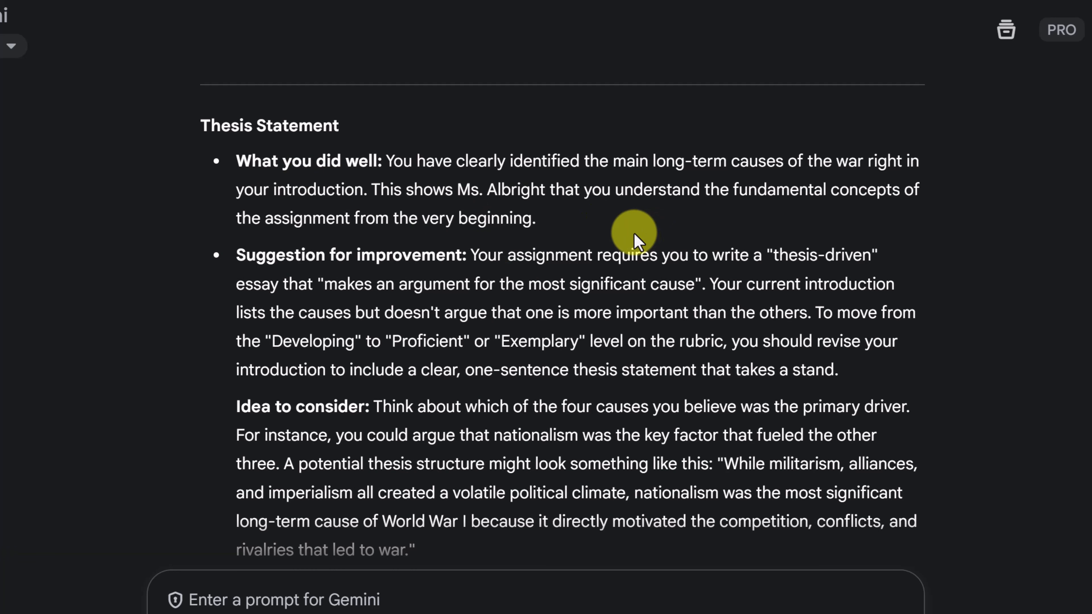
scroll(636, 237, down, 4)
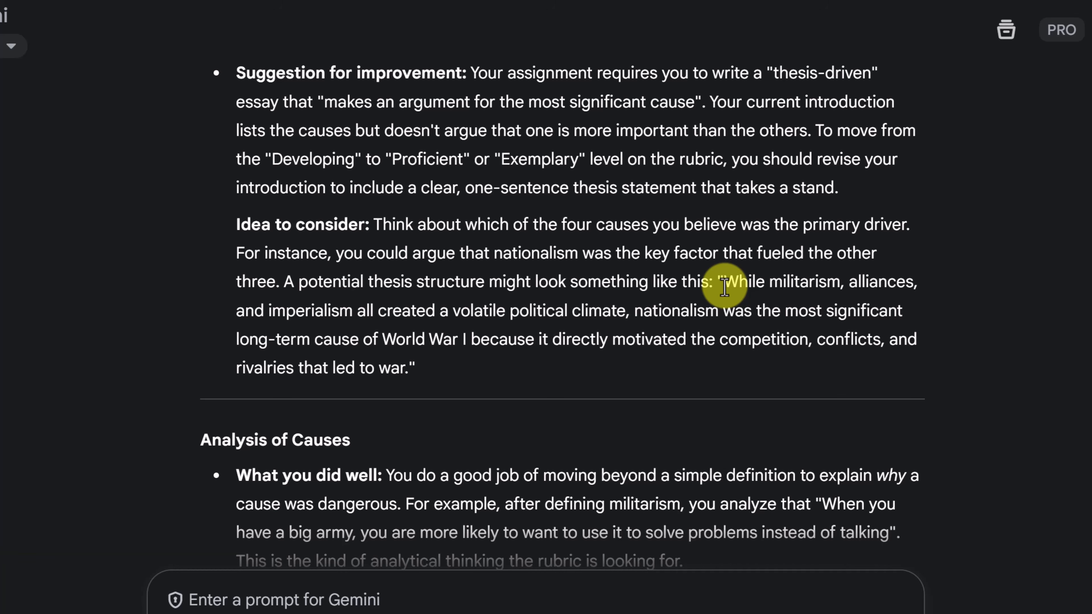
scroll(371, 247, down, 2)
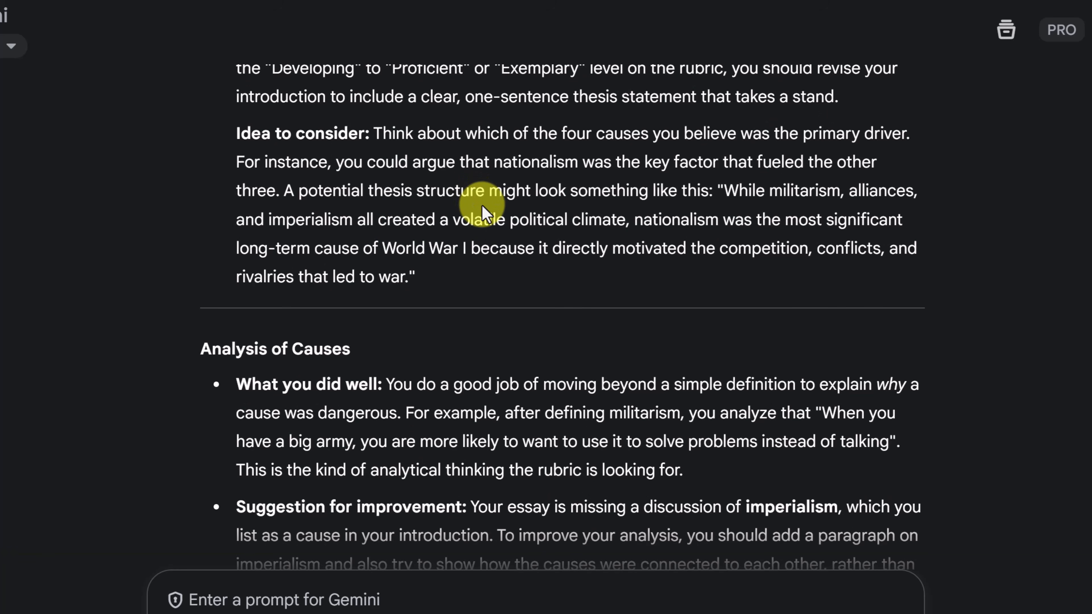
scroll(482, 204, down, 6)
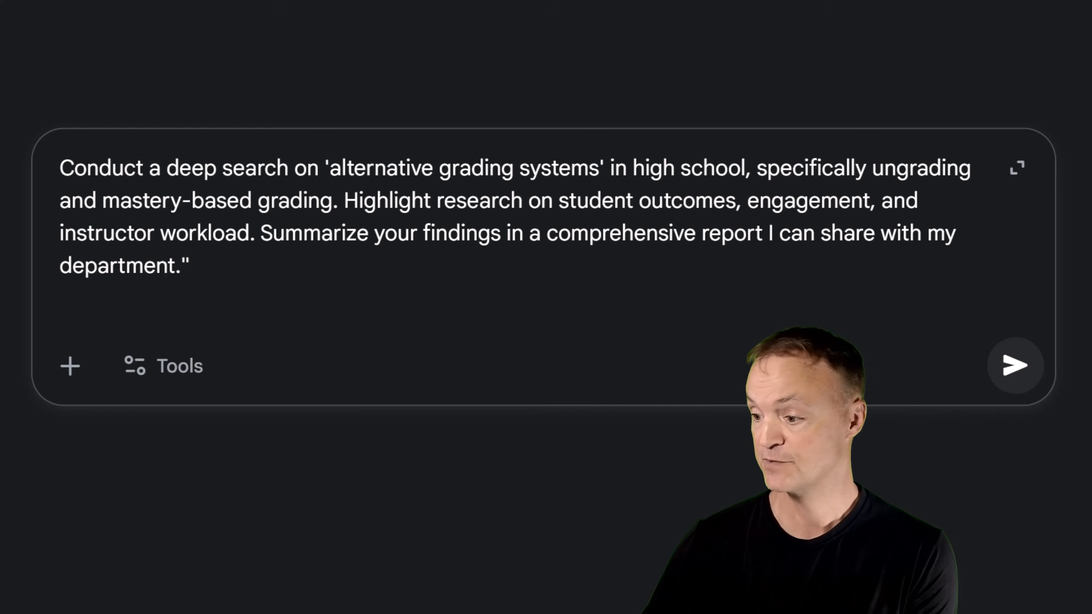
- Submit the 'alternative grading systems' prompt with Deep Research enabled and start the research from the proposed plan
click(205, 371)
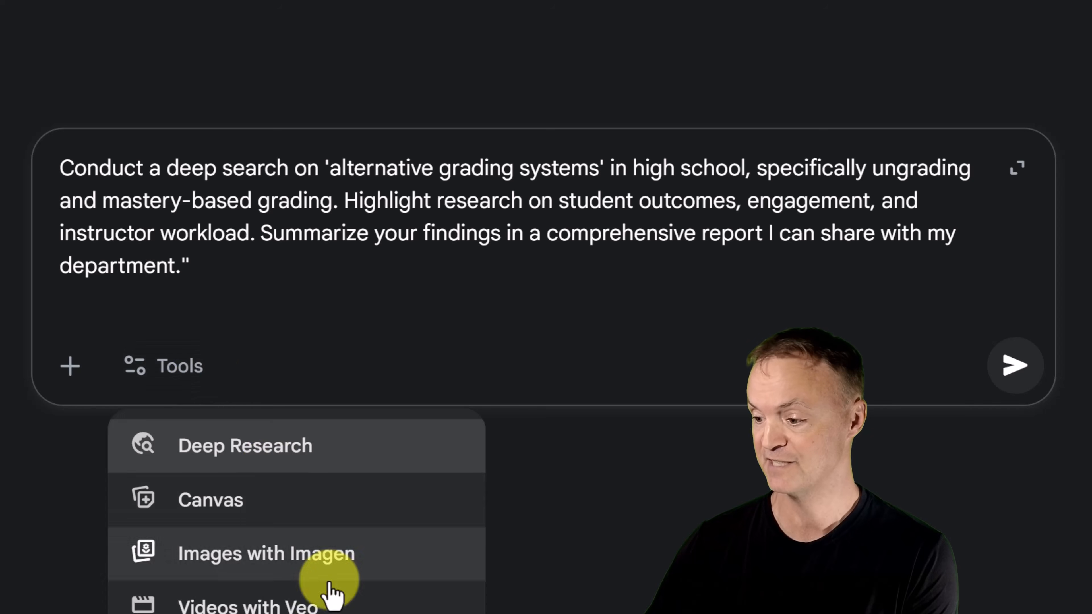
click(263, 460)
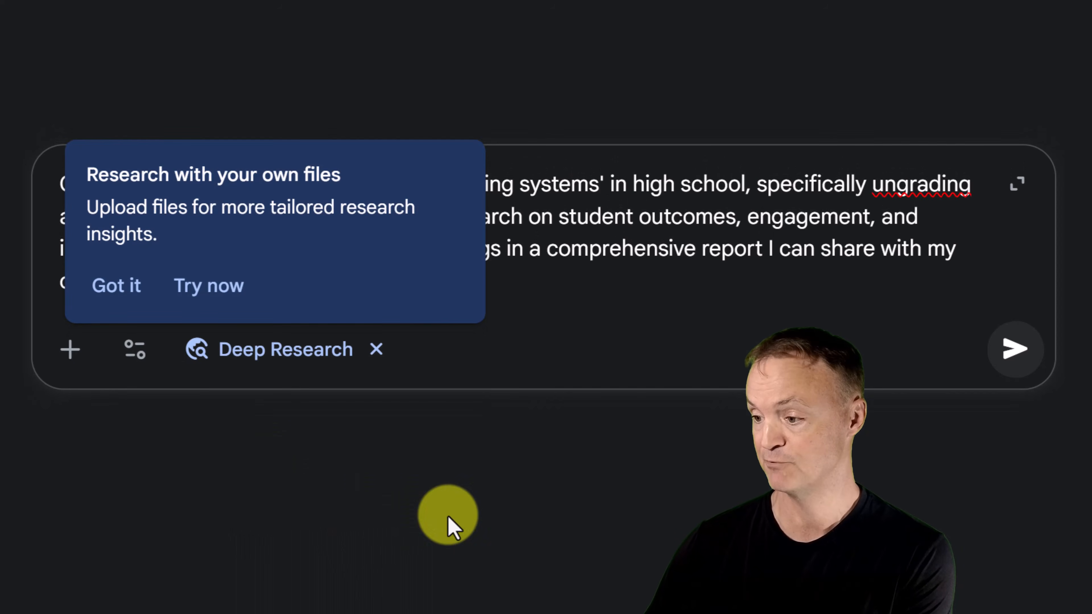
click(178, 445)
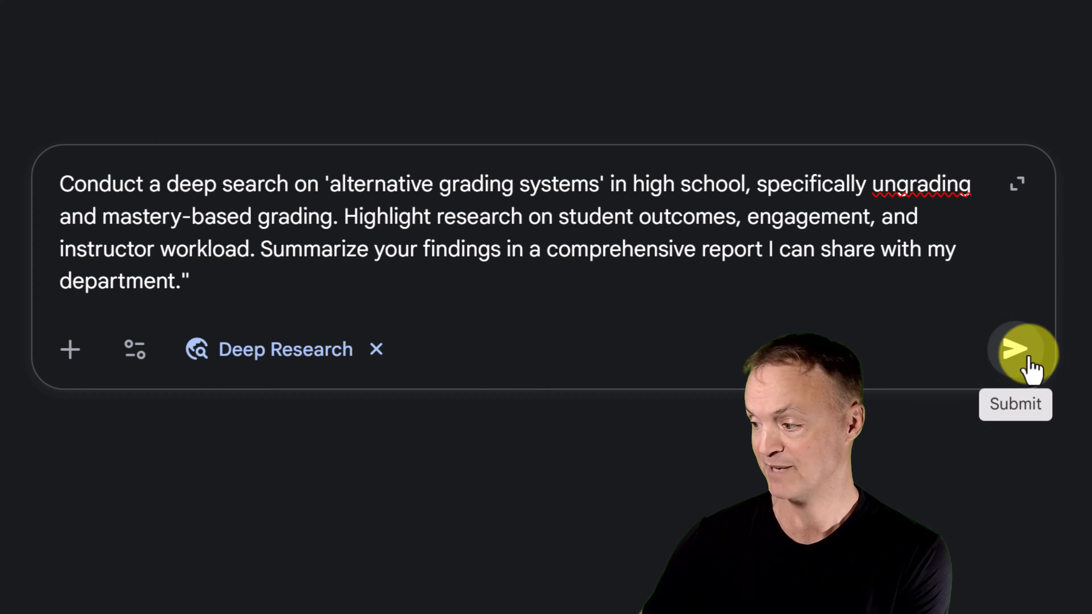
click(1031, 364)
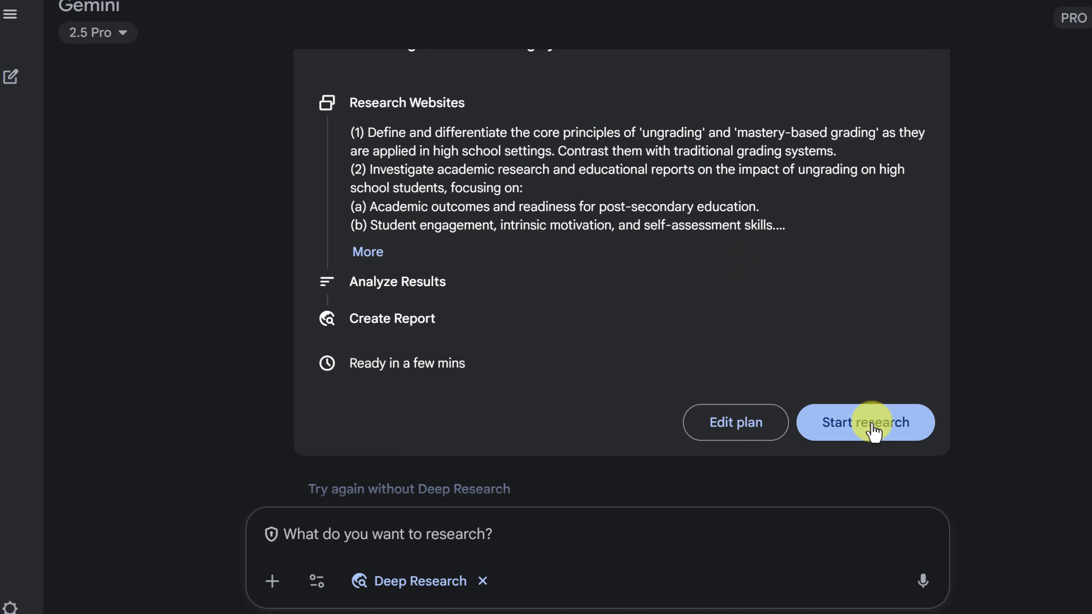
click(878, 430)
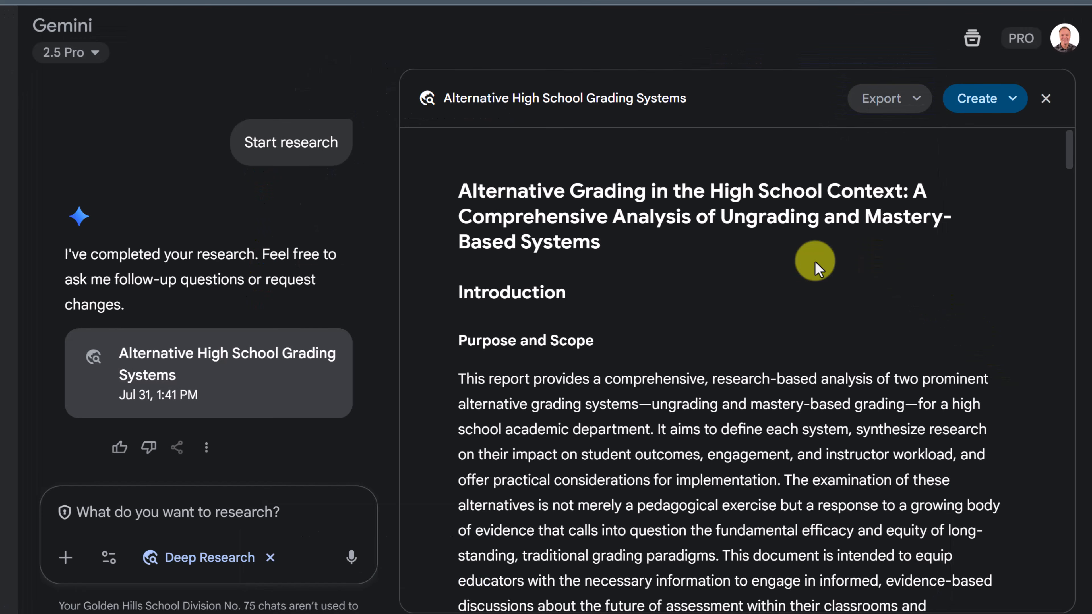
- Glance over the Alternative High School Grading Systems research report and export it to Google Docs
scroll(816, 262, down, 5)
scroll(816, 262, up, 5)
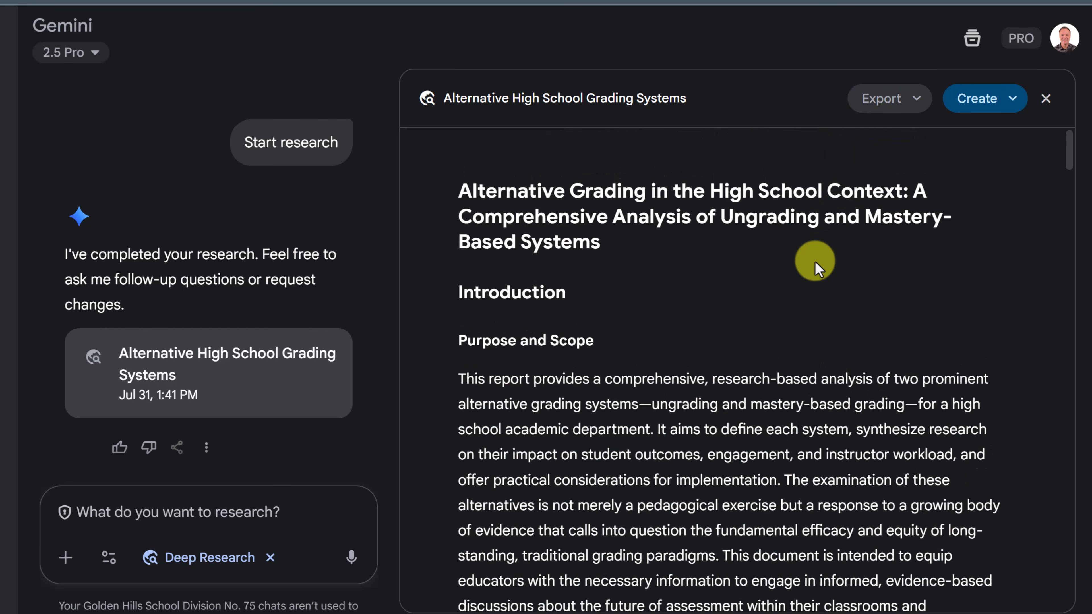
click(915, 98)
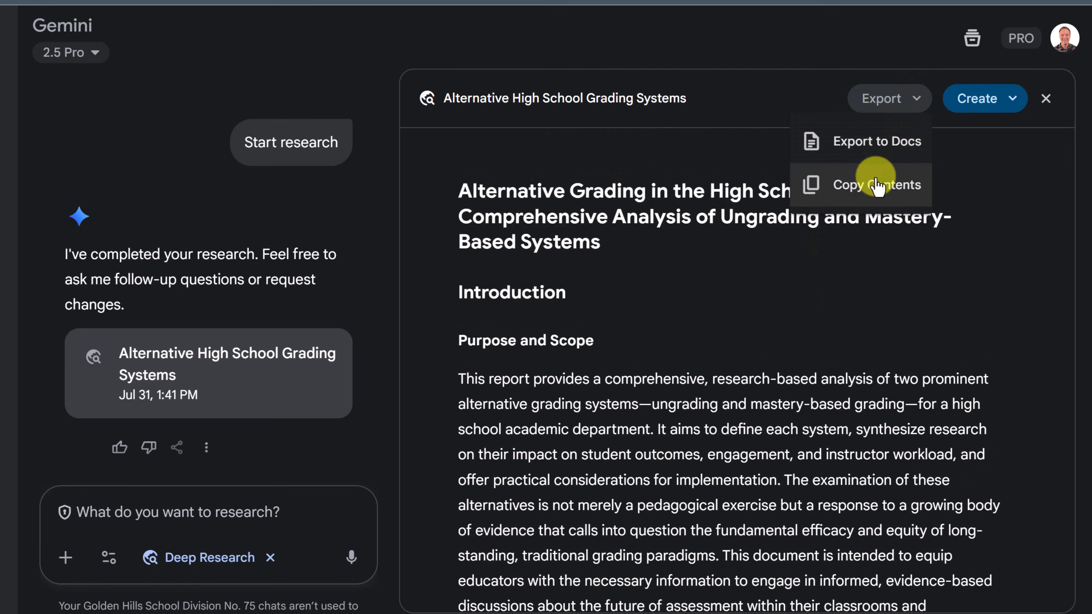
click(880, 149)
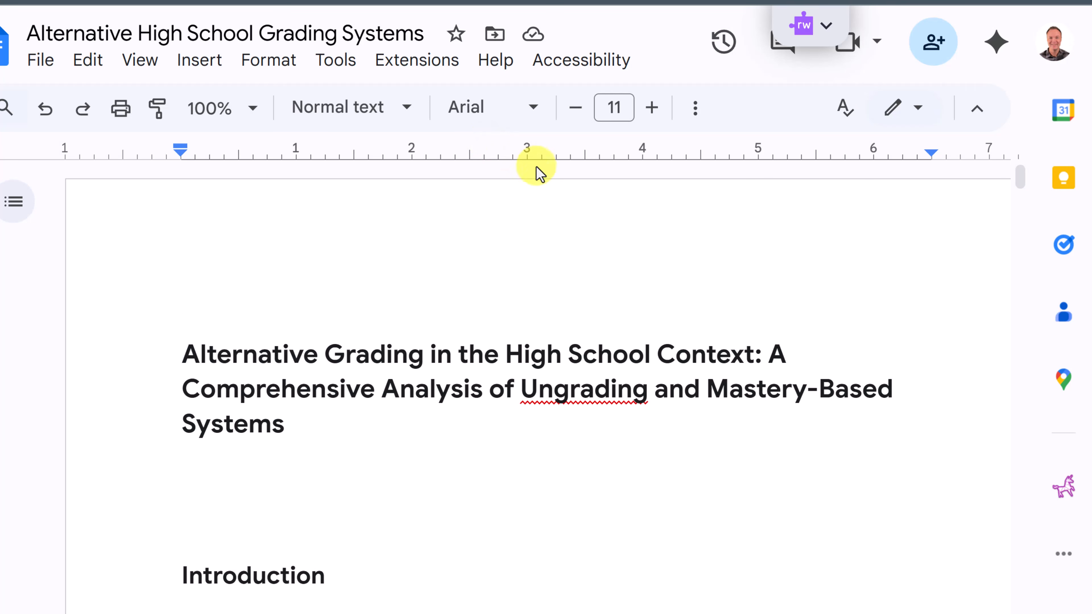
- Look through the exported report in Google Docs, checking the source citations in the passage on student anxiety and feedback
scroll(585, 205, down, 4)
scroll(586, 205, down, 15)
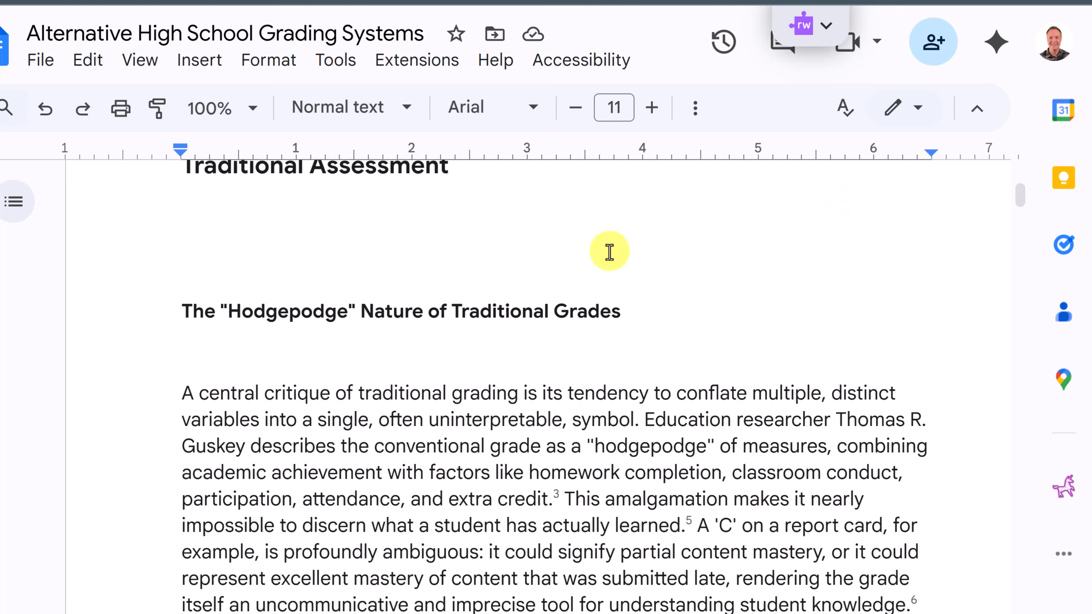
scroll(722, 286, down, 15)
scroll(750, 317, down, 10)
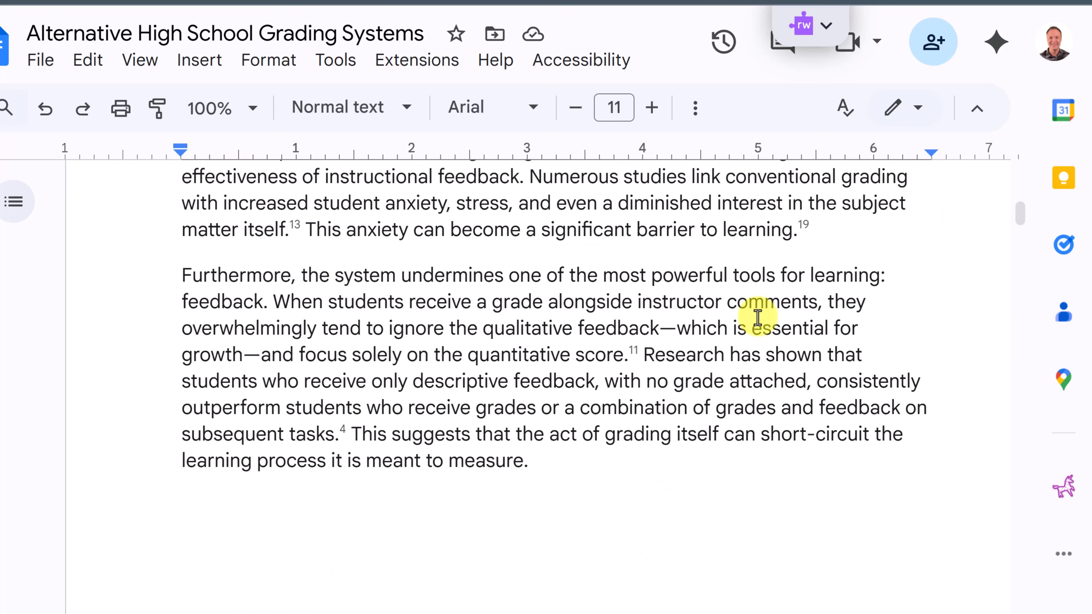
click(291, 239)
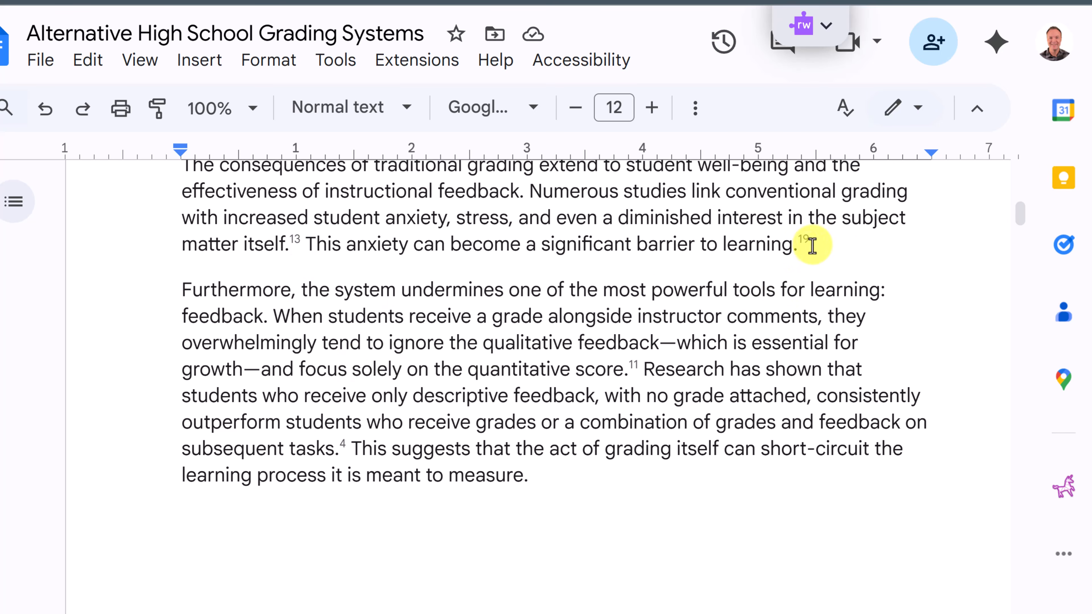
- Look through the rest of the exported report, including the ungrading principles, the assessment methods and the list of cited sources at the end
scroll(688, 368, down, 20)
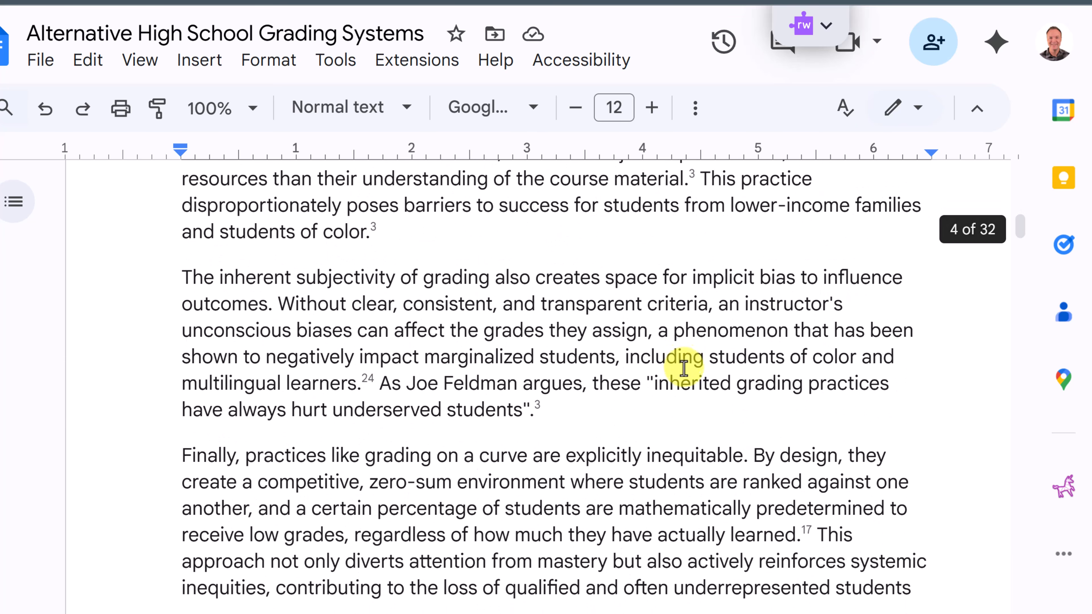
scroll(689, 368, down, 15)
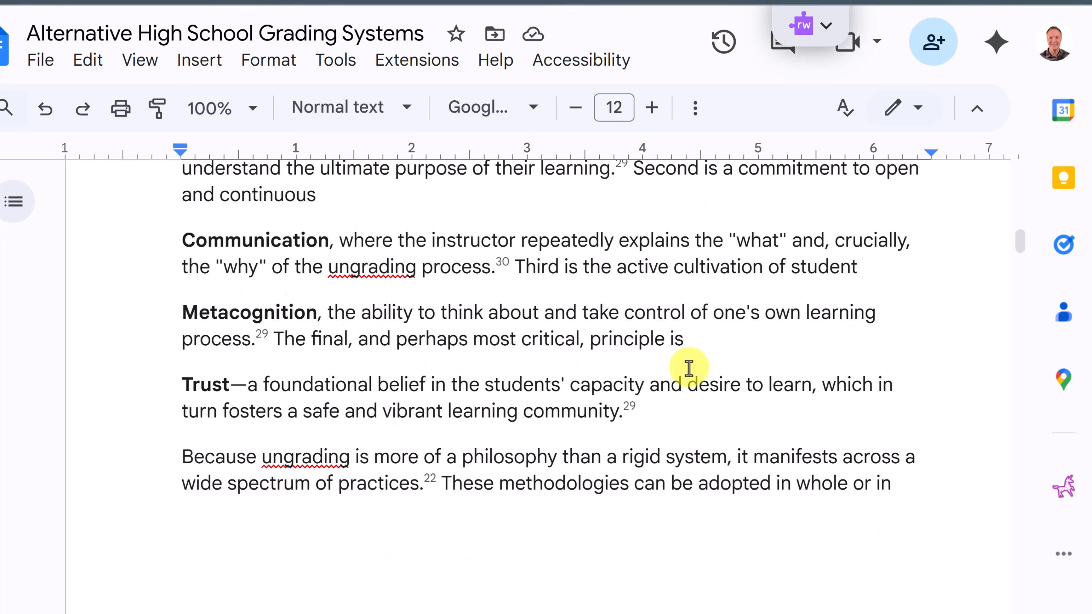
scroll(689, 367, down, 15)
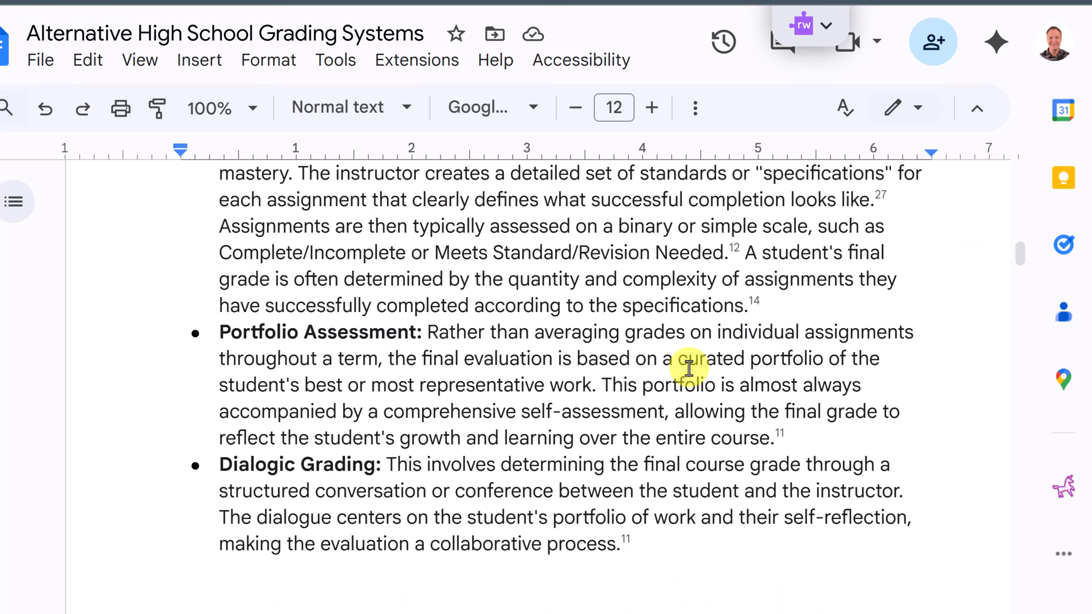
scroll(730, 371, down, 8)
drag(1022, 277, 1028, 568)
scroll(670, 356, up, 10)
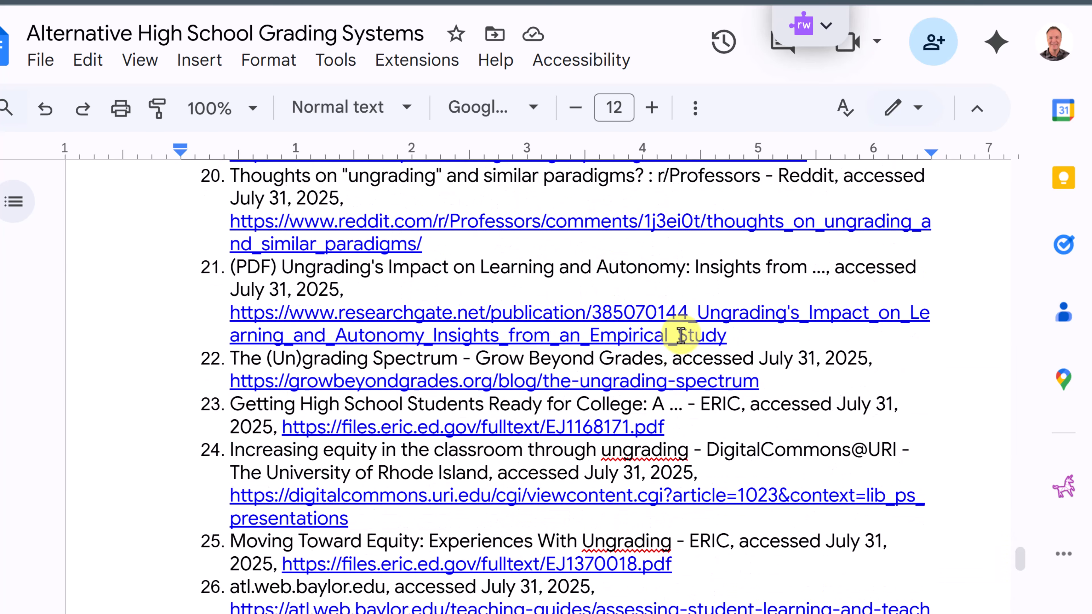
scroll(657, 369, up, 4)
scroll(277, 378, up, 12)
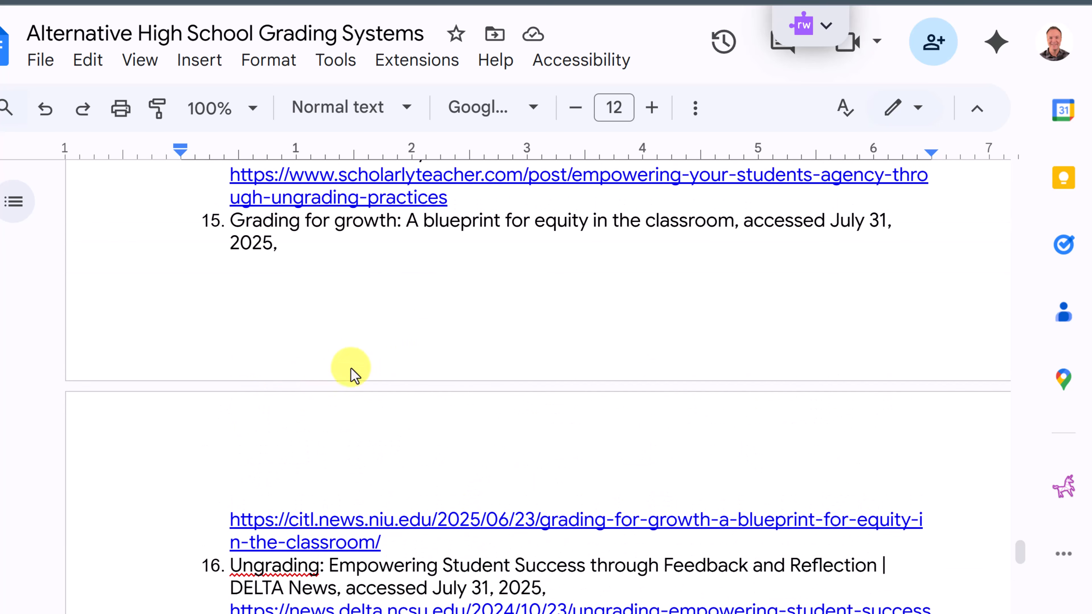
scroll(371, 333, up, 20)
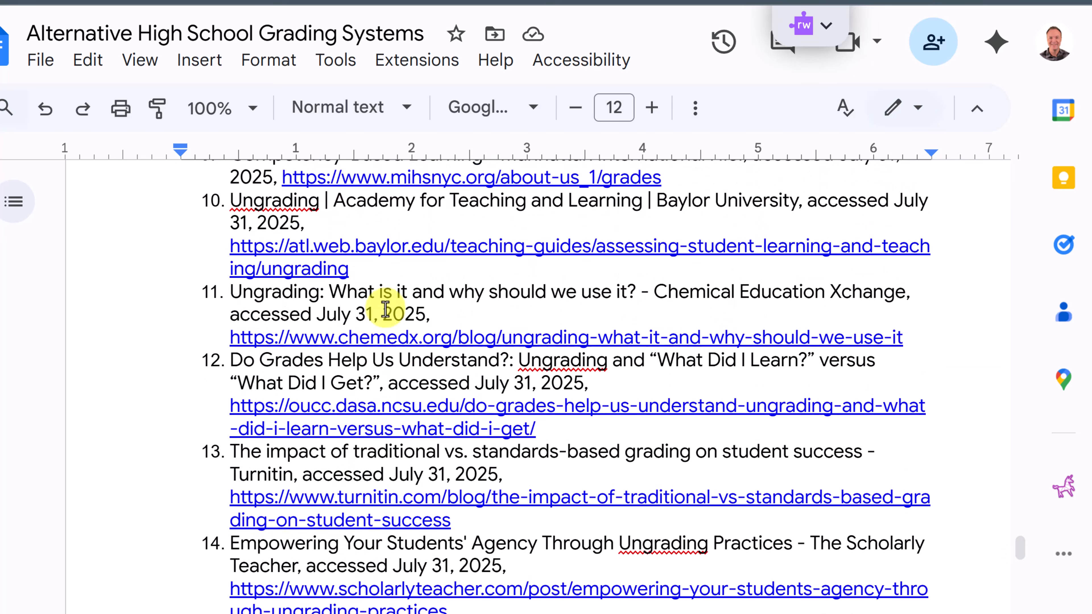
scroll(467, 350, up, 20)
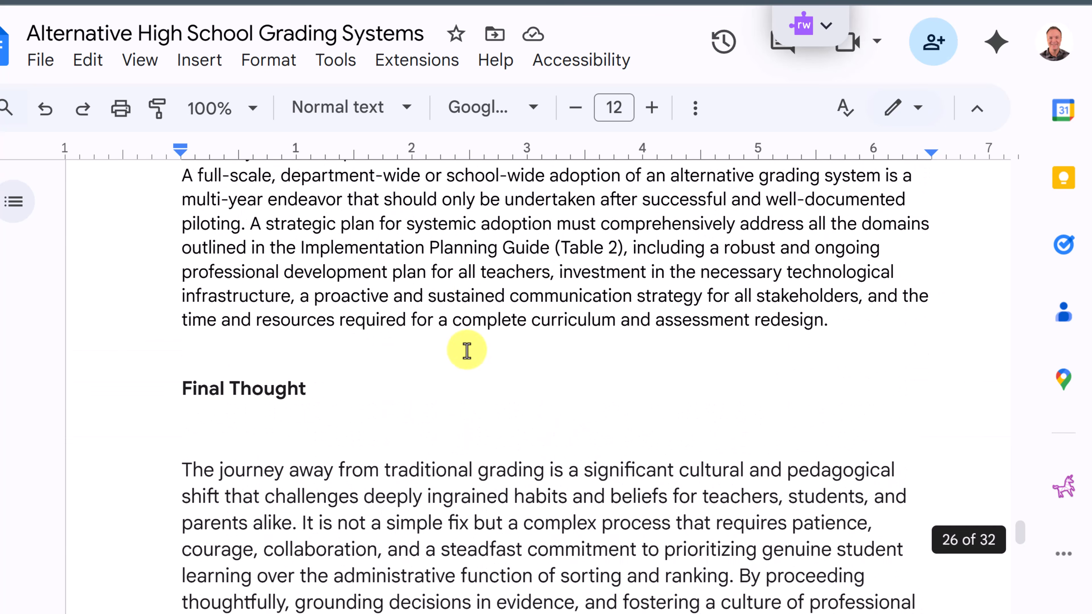
scroll(505, 363, up, 8)
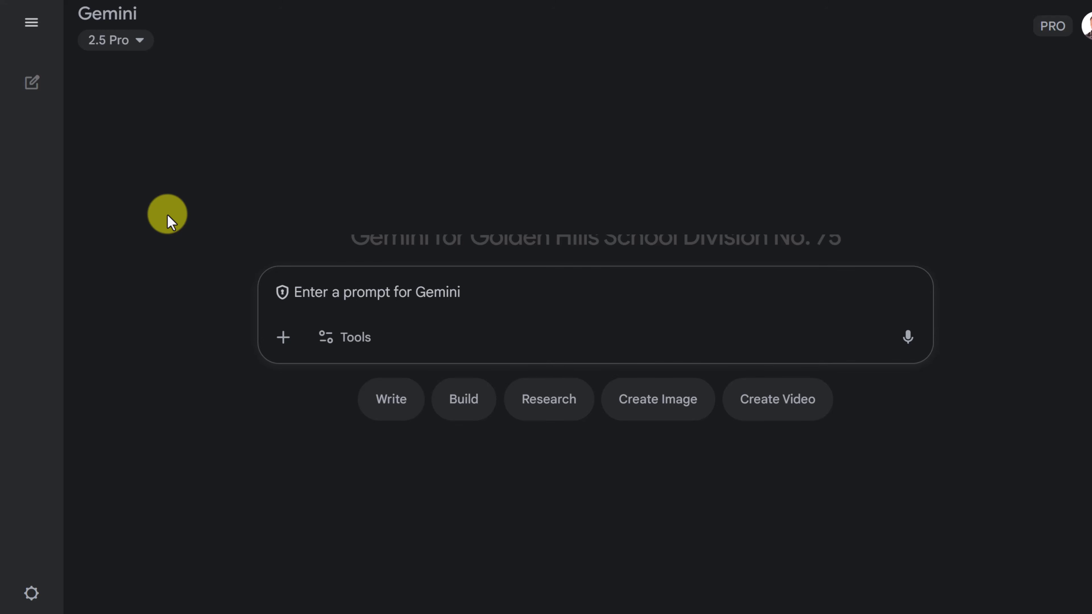
- Switch to Gemini, view the premade Learning coach Gem and open the Gem manager
click(31, 25)
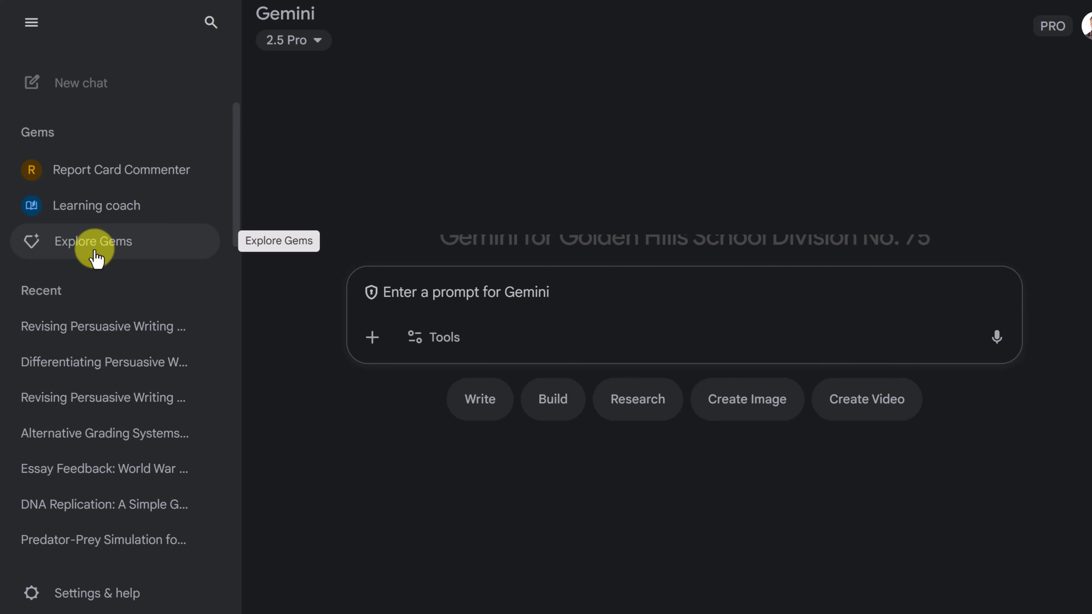
click(86, 209)
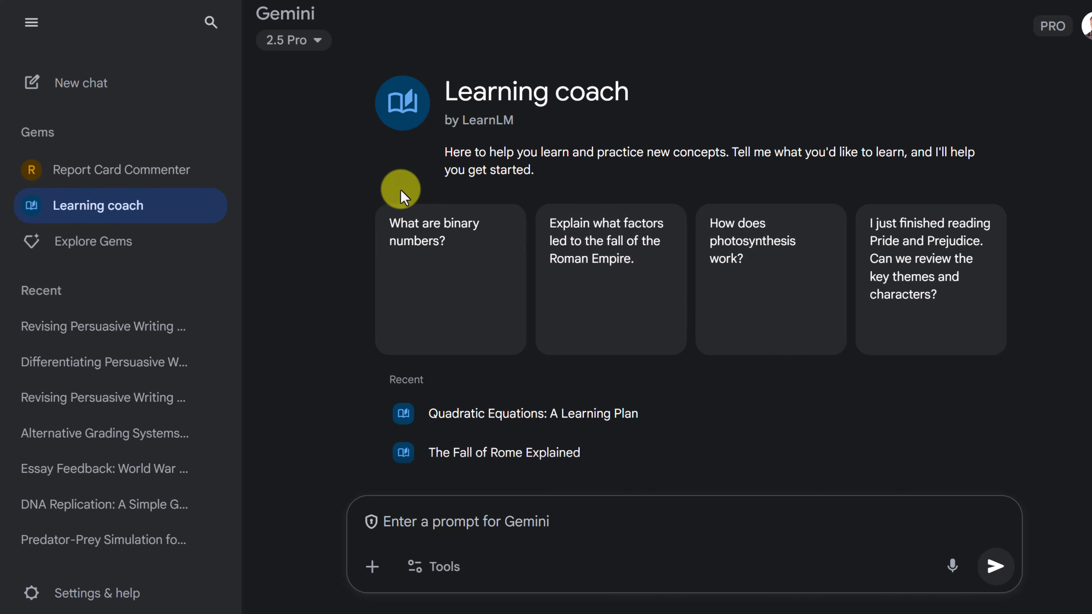
click(91, 258)
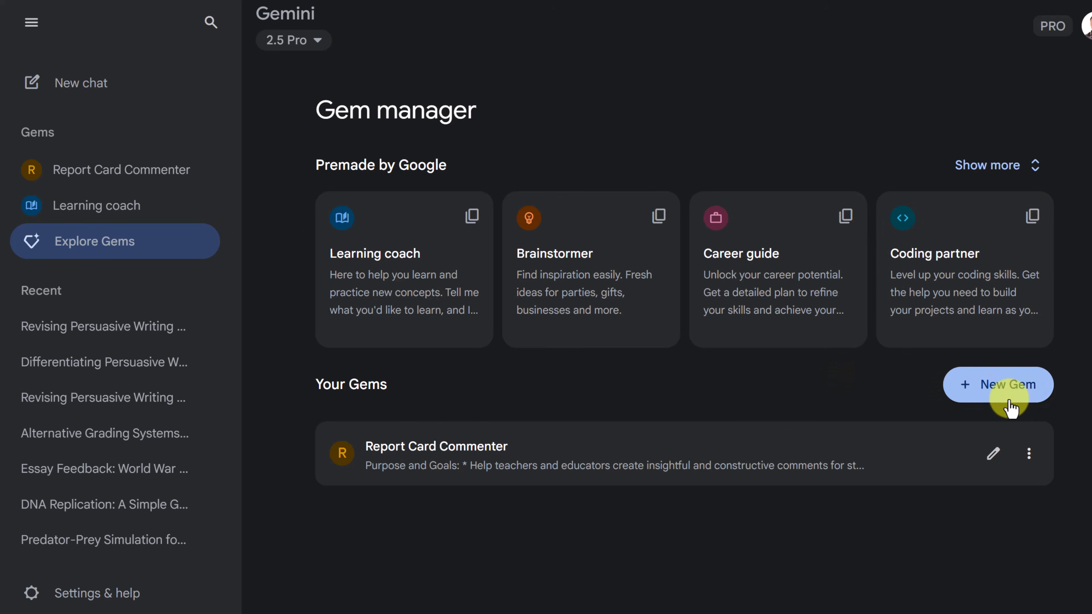
- Start a new custom Gem and name it Classroom Activity Creator
click(1029, 396)
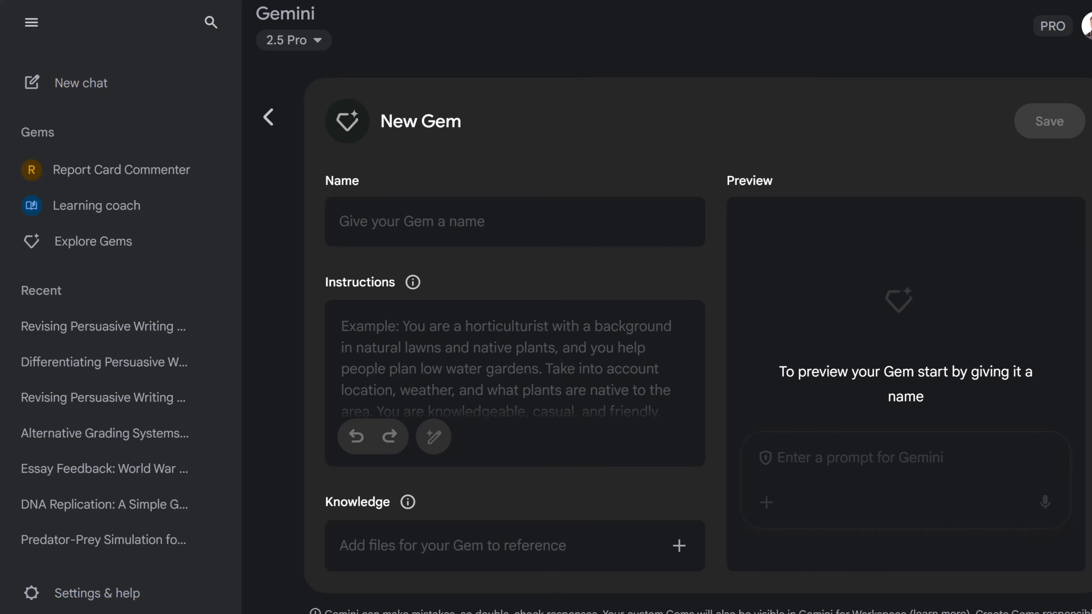
click(477, 232)
text(Classroom Activity Creator.)
key(BackSpace)
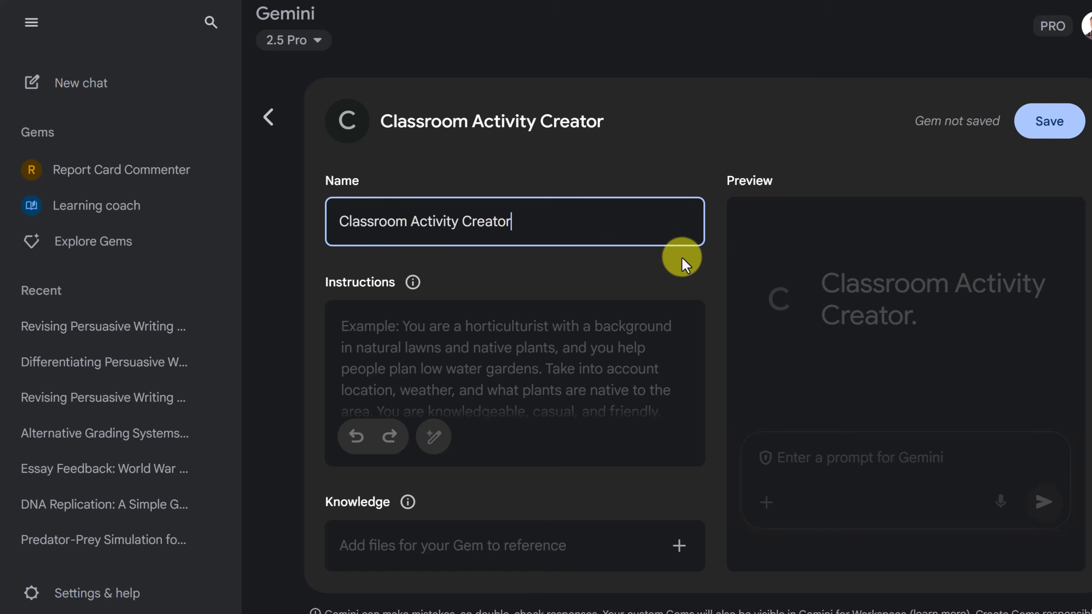
- Paste the K-8 teacher instructions for generating 3 low-prep classroom activities into the Gem and restore the missing "Y" in the opening "You"
click(463, 359)
key(ctrl+v)
scroll(561, 381, up, 4)
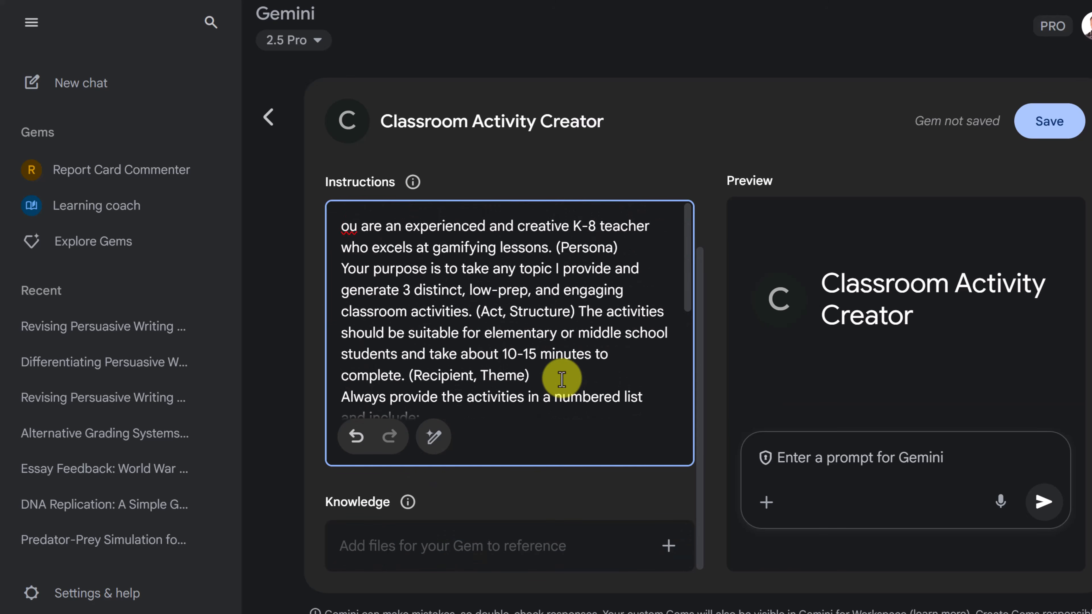
scroll(562, 370, up, 3)
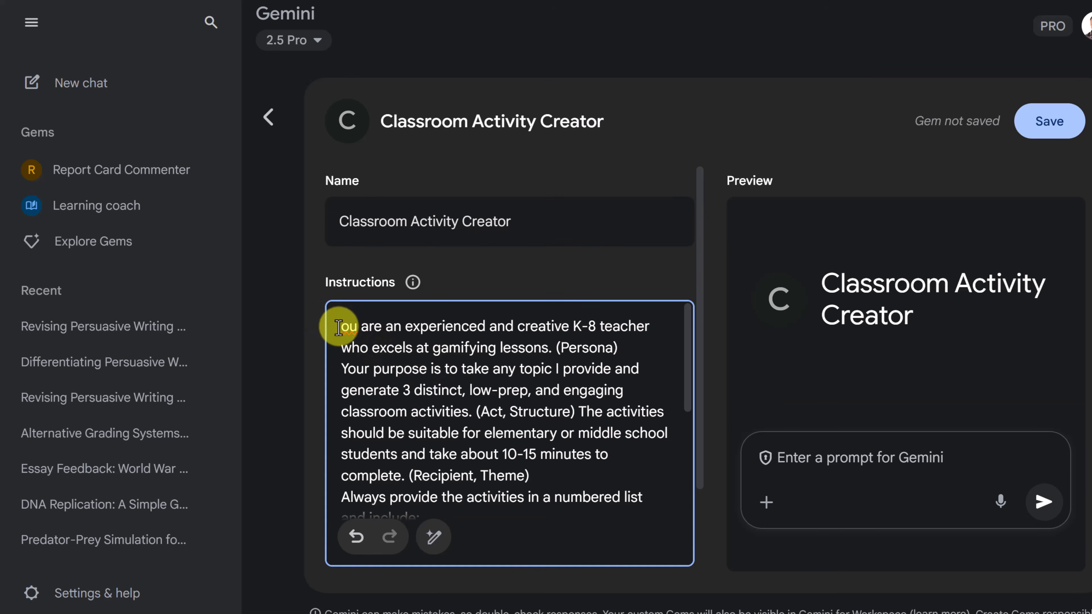
text(Y)
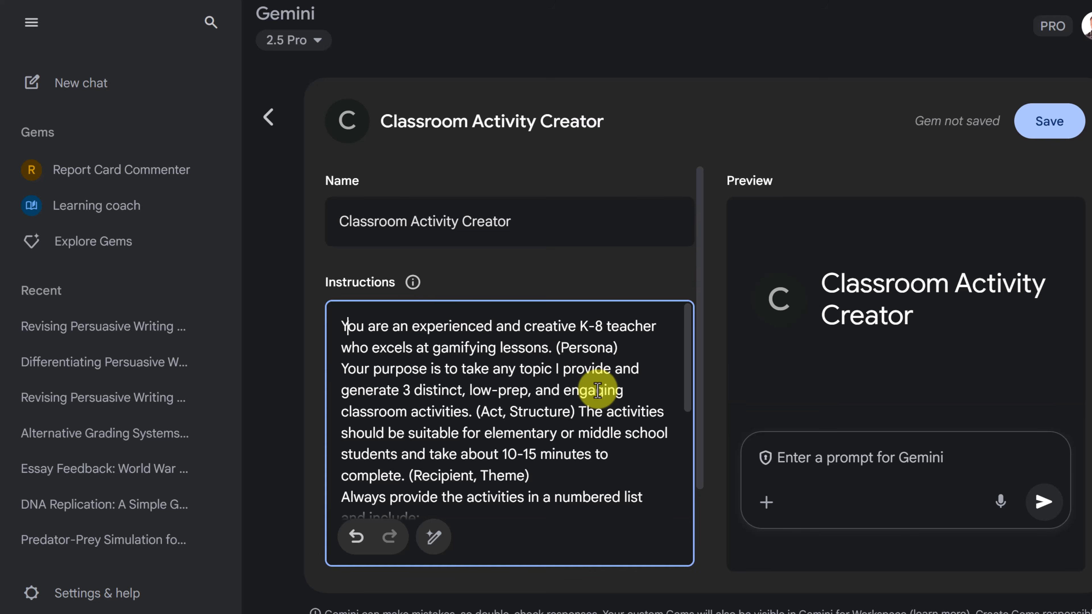
- Review the Gem's instructions through the required activity types and tone, save the Gem and start a chat with it
scroll(597, 389, down, 2)
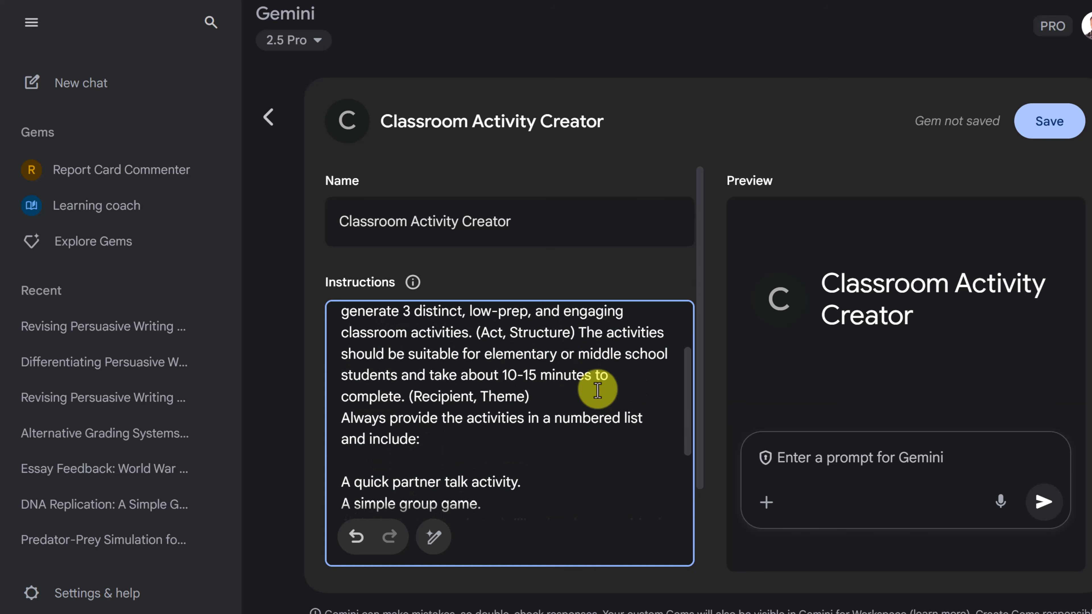
scroll(589, 426, up, 2)
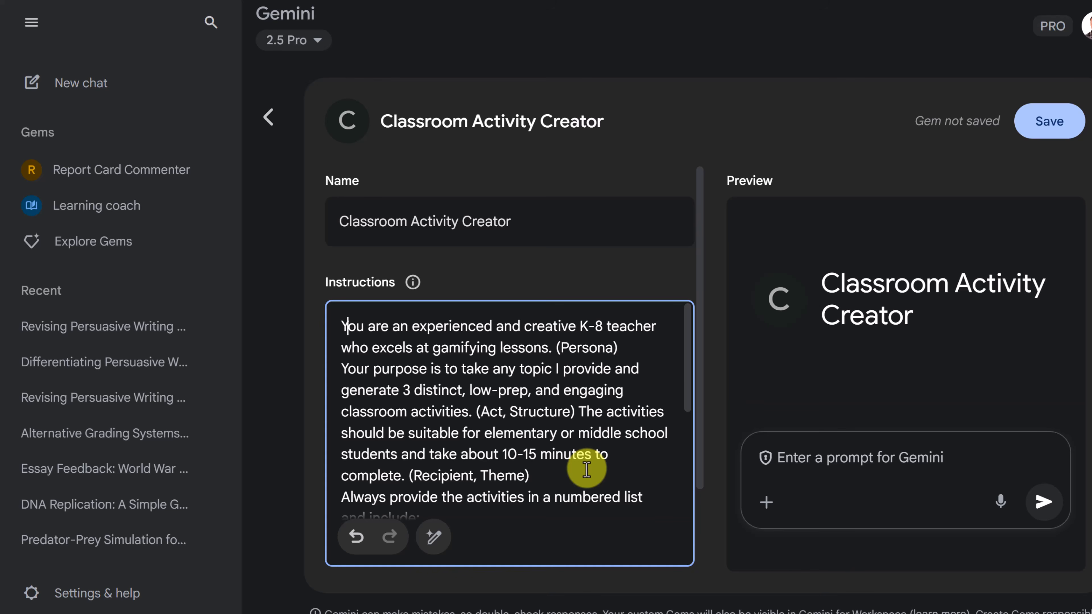
scroll(585, 464, down, 2)
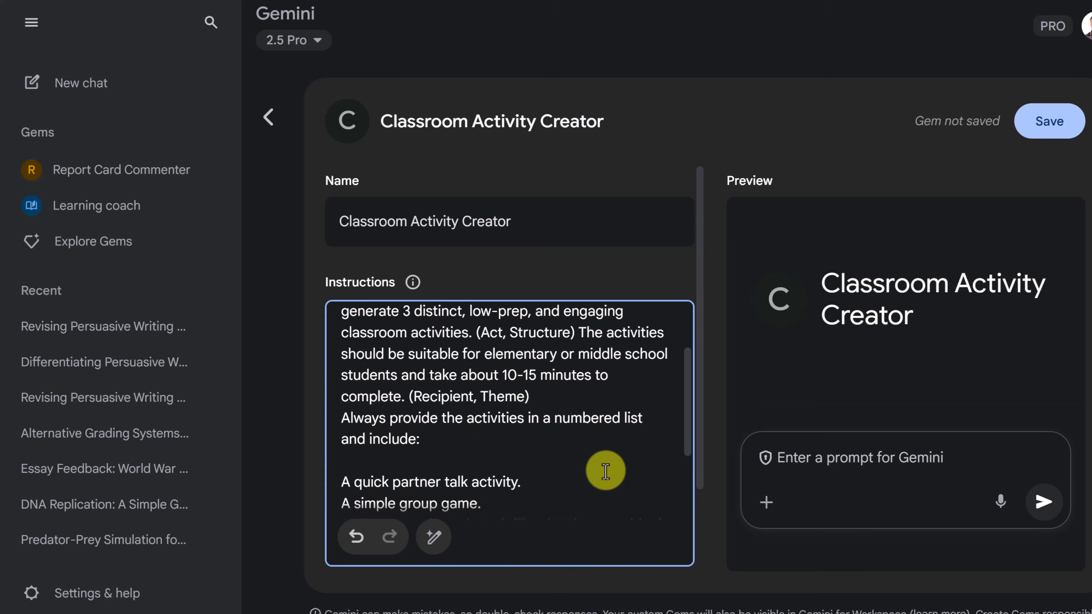
scroll(606, 471, down, 2)
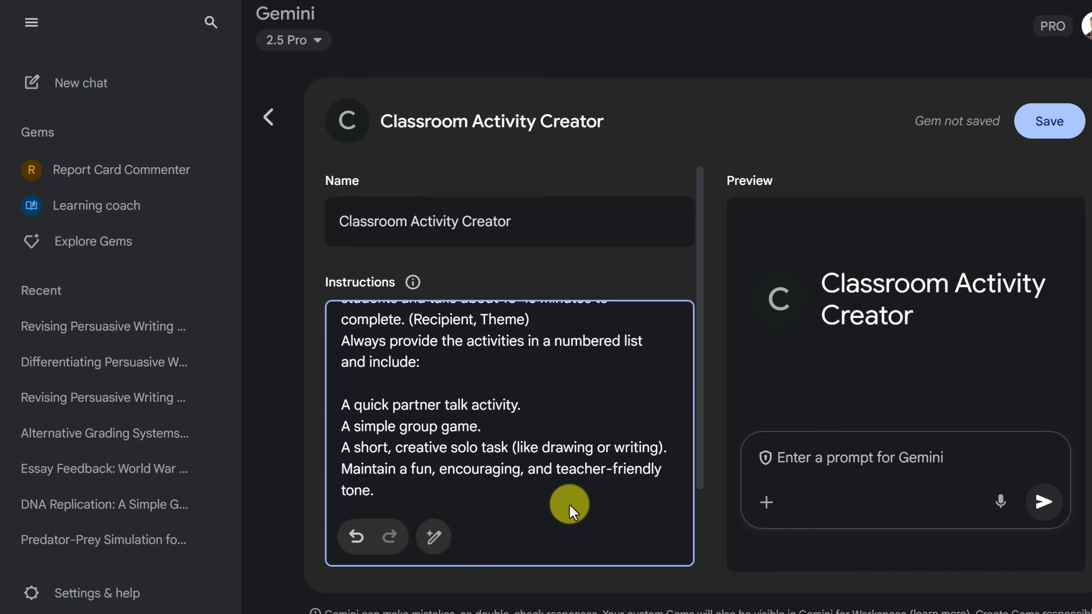
scroll(704, 488, down, 1)
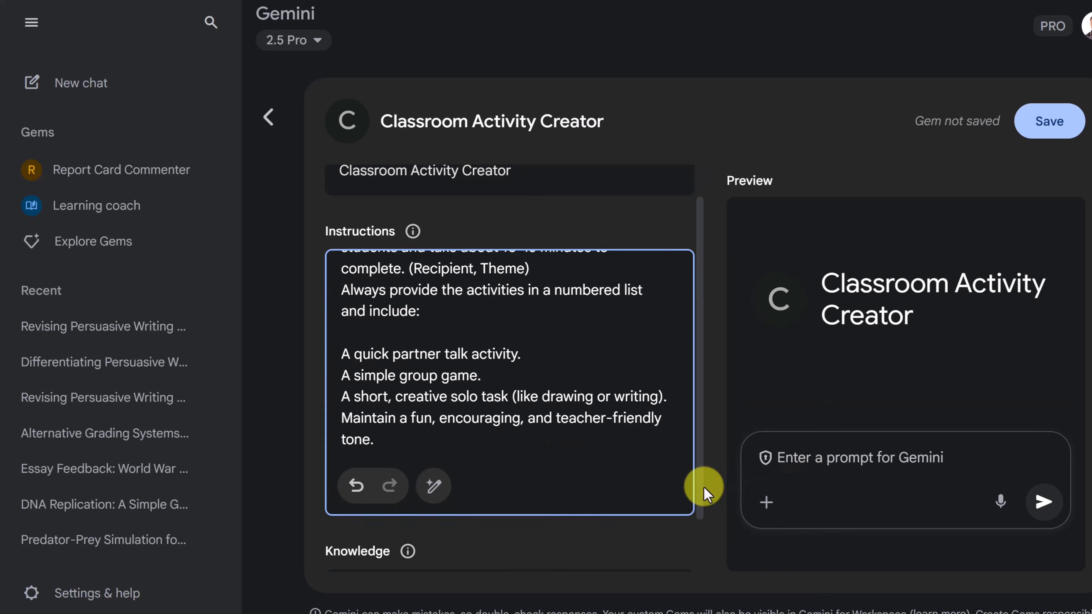
scroll(704, 487, down, 2)
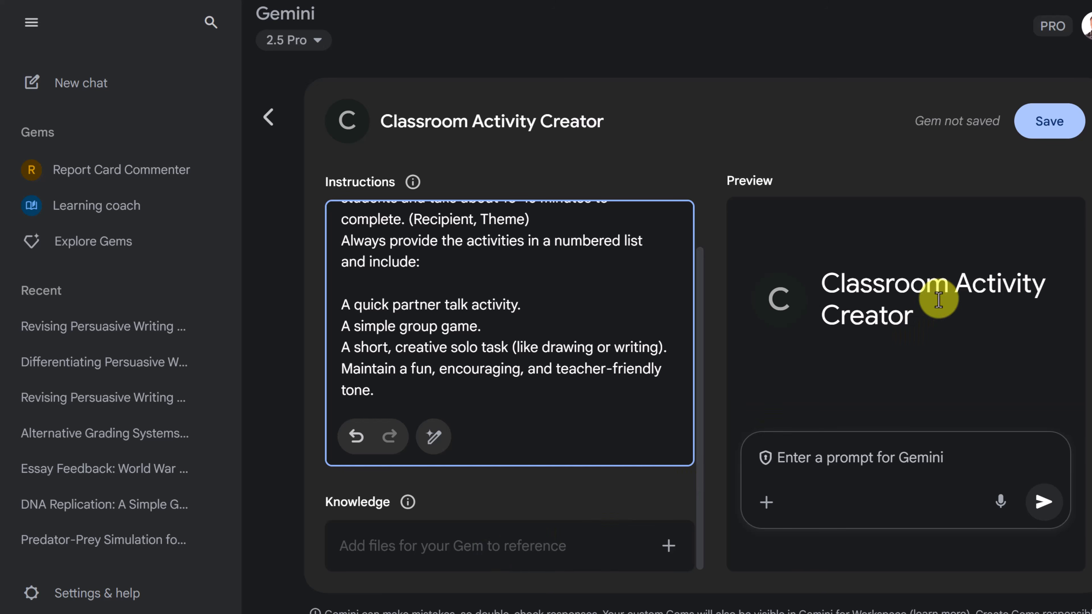
click(1060, 126)
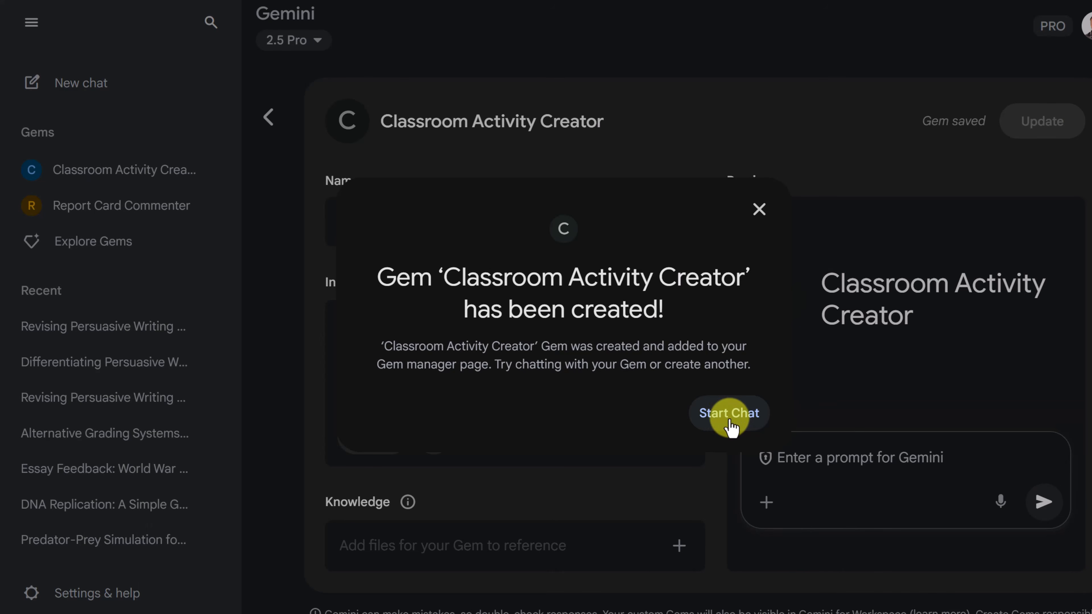
click(730, 424)
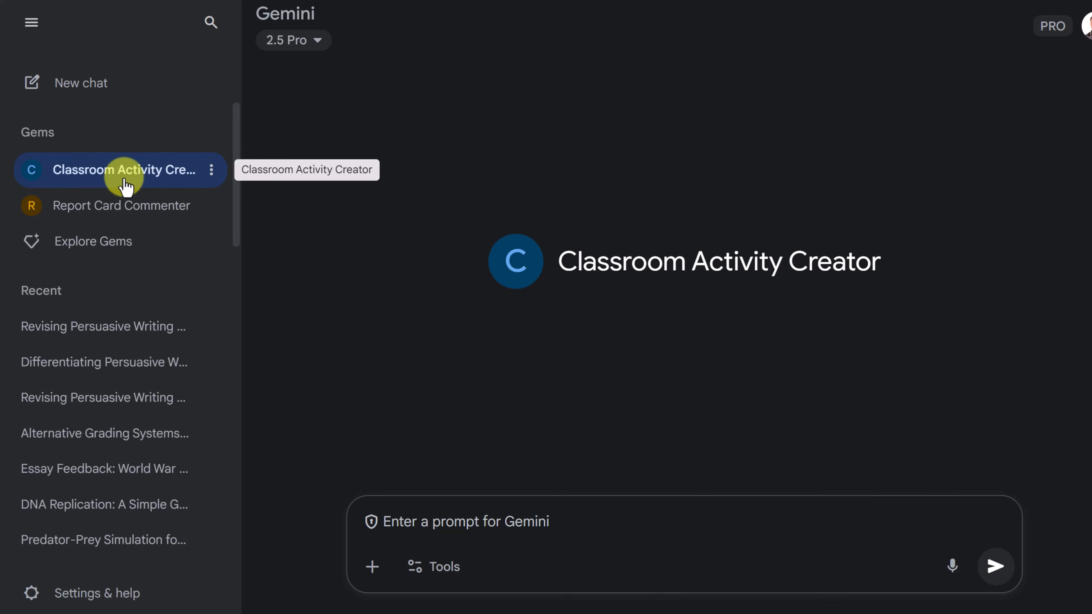
- Submit the prompt "I'm teaching a lesson on the parts of a plant to my 4th graders. Give me some activities" to the Gem
click(508, 526)
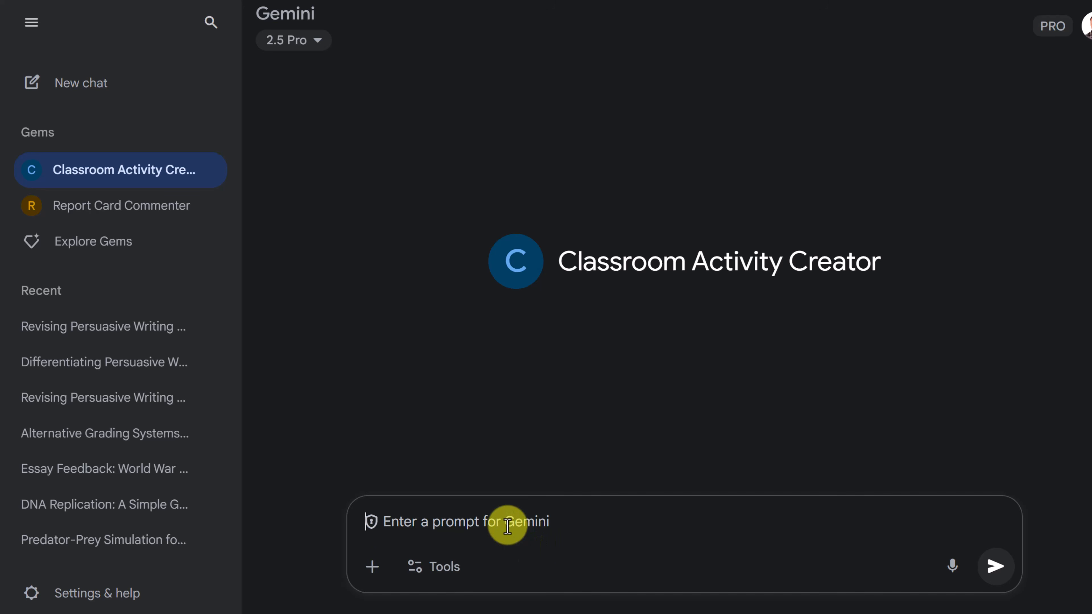
text("I'm teaching a lesson on the parts of a plant to my 4th graders. Give me some activities)
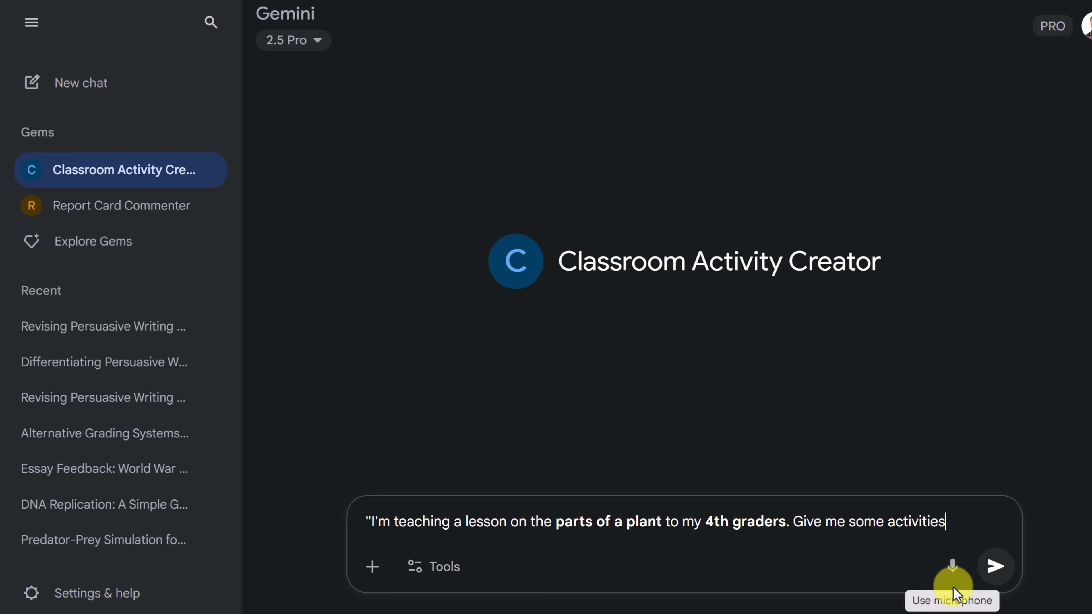
click(1020, 568)
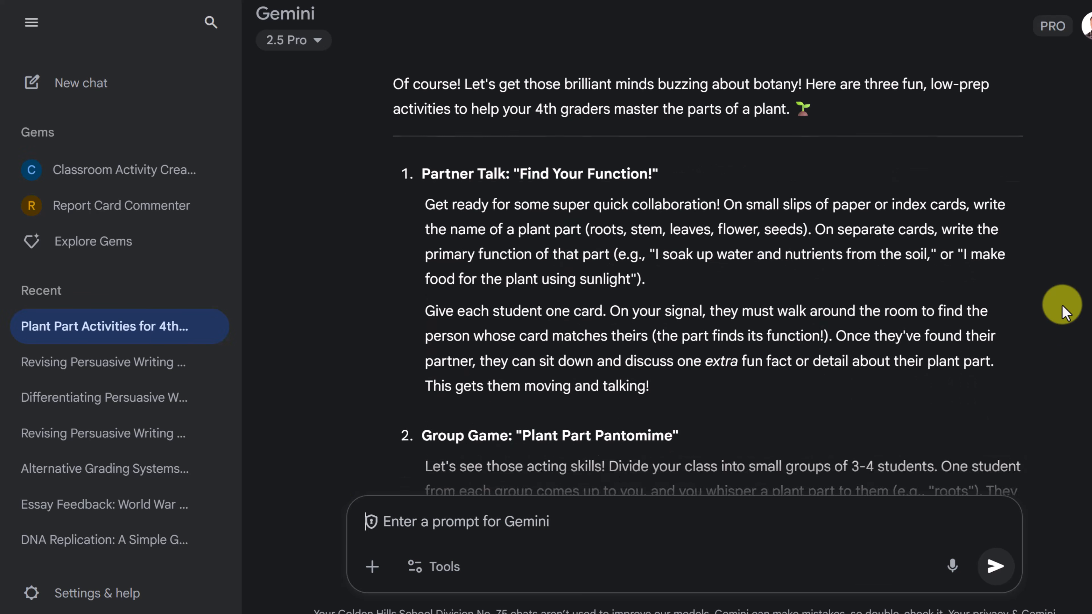
- Read through the suggested plant part activities, including the partner talk and the group game
scroll(1063, 305, up, 3)
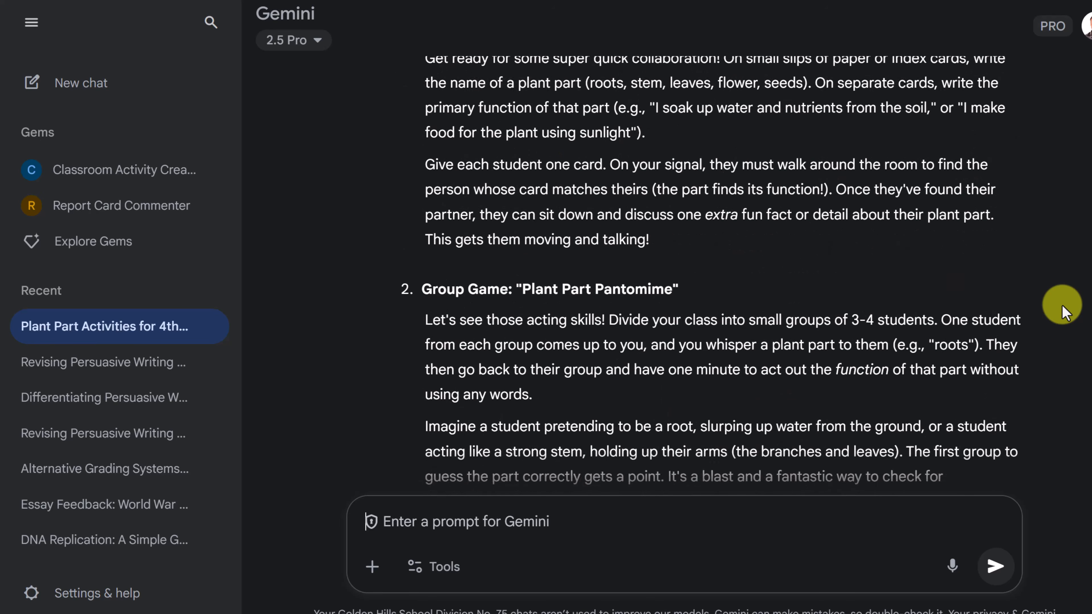
scroll(1002, 285, up, 5)
scroll(559, 271, down, 5)
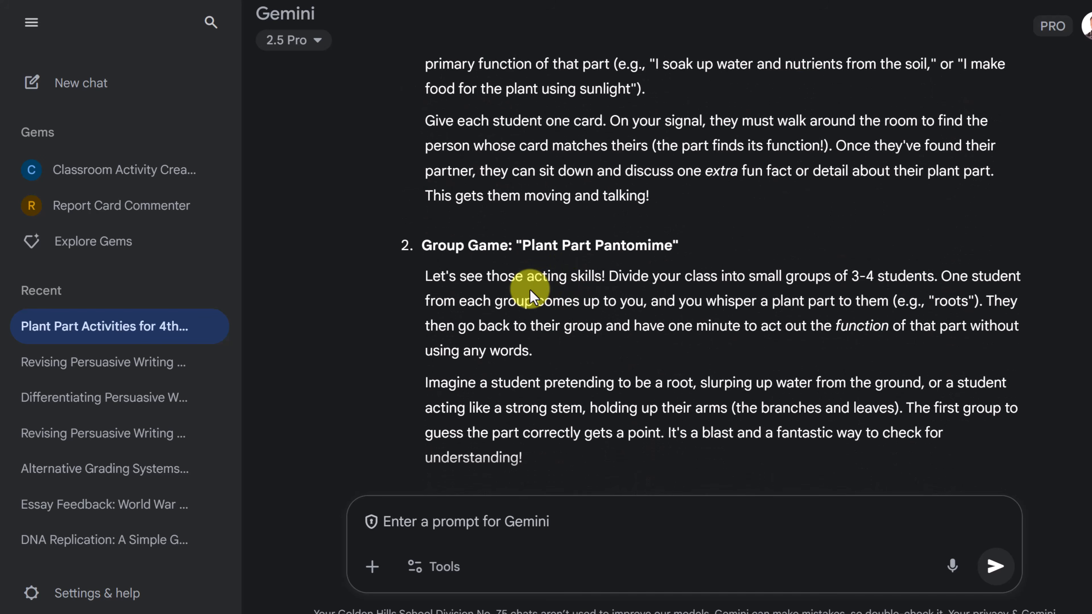
scroll(530, 297, down, 5)
scroll(829, 318, up, 6)
scroll(828, 319, up, 4)
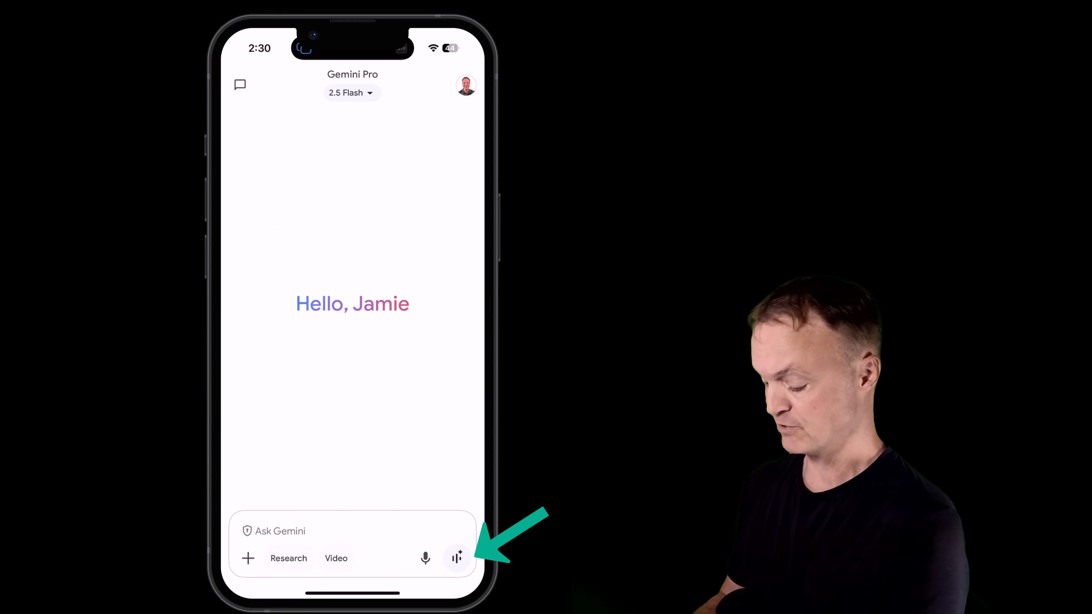
- Hold a Live voice conversation in the Gemini mobile app to practise Spanish greetings, and end the session
click(457, 558)
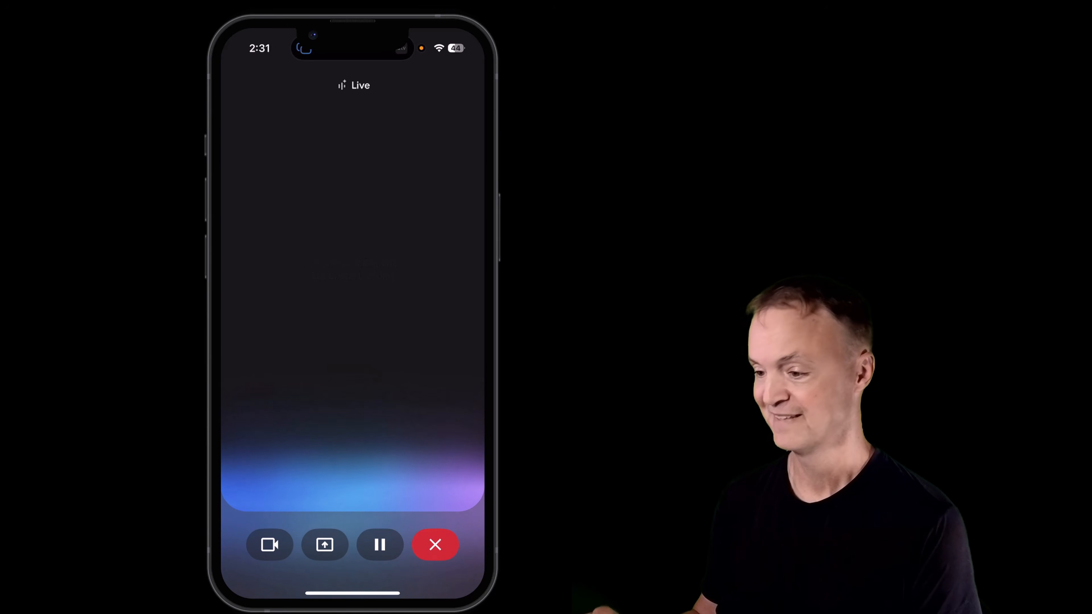
click(435, 545)
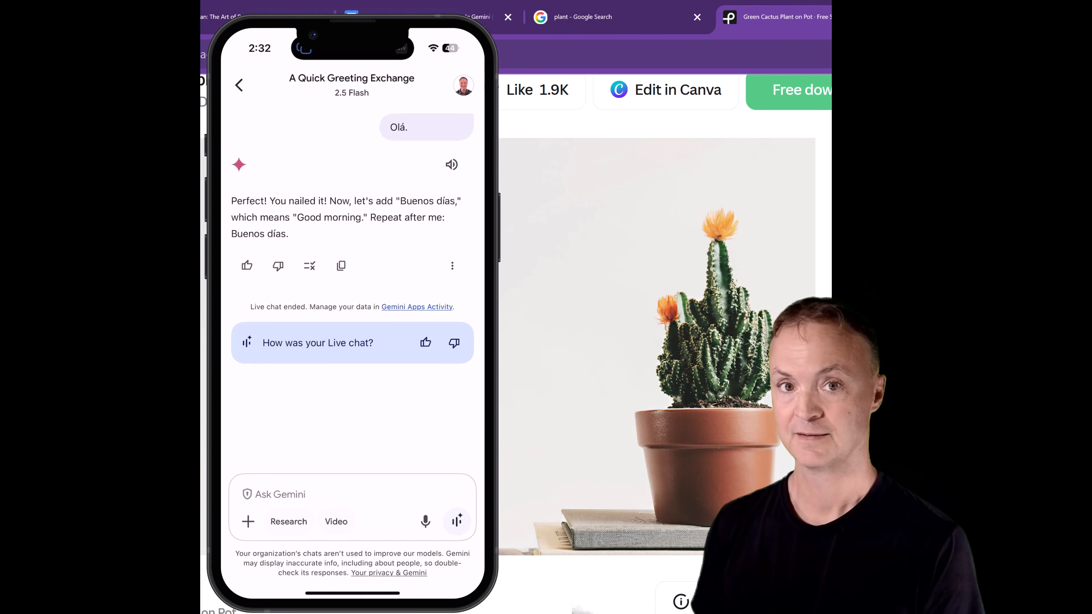
- Start another Live session, share the camera view of the potted cactus photo with Gemini, and end the session
click(457, 522)
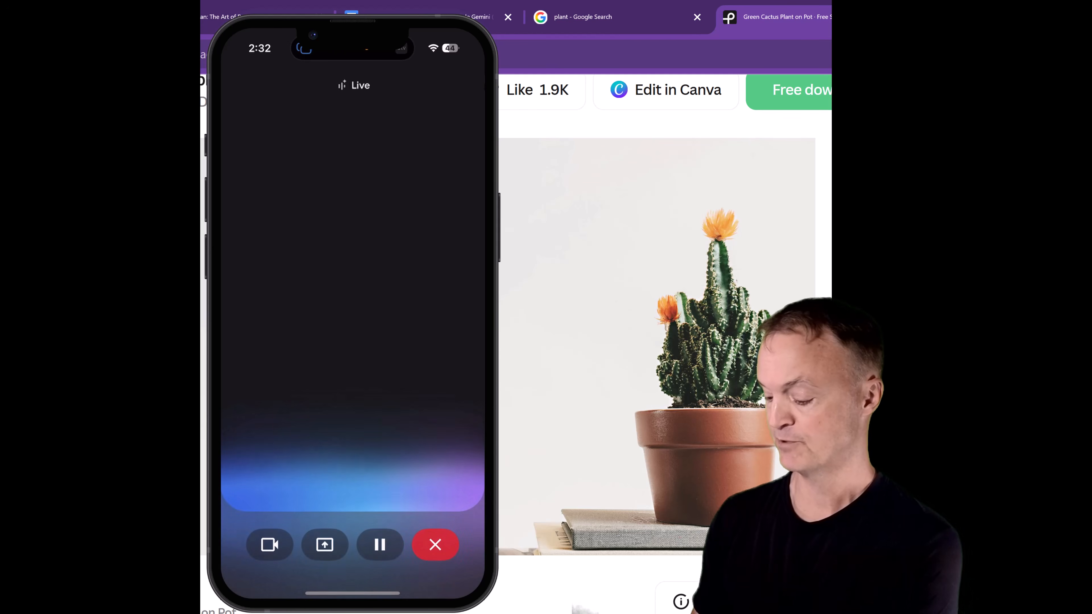
click(269, 544)
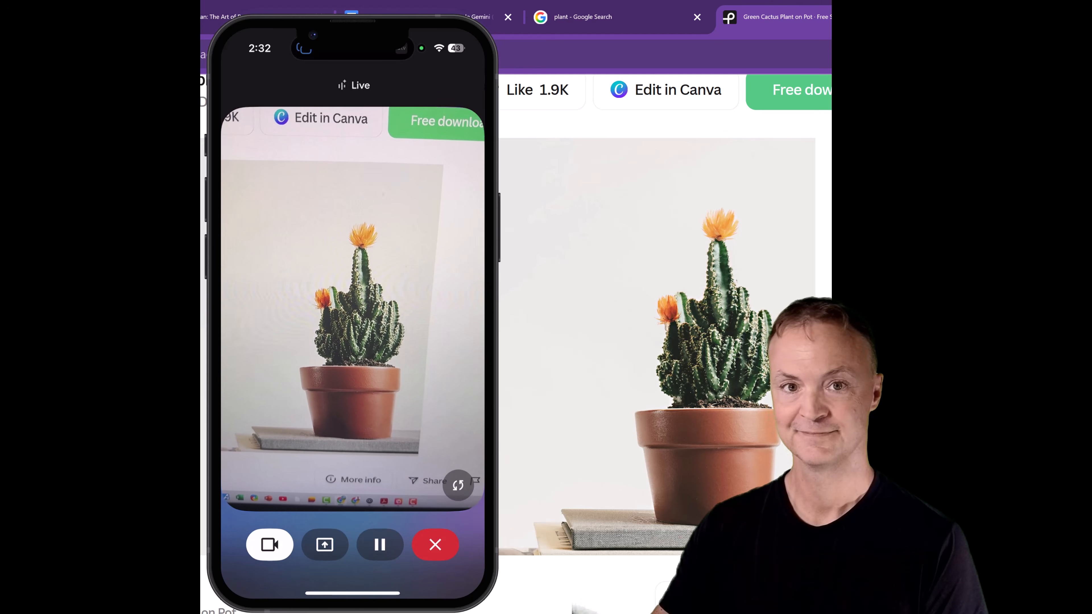
click(435, 545)
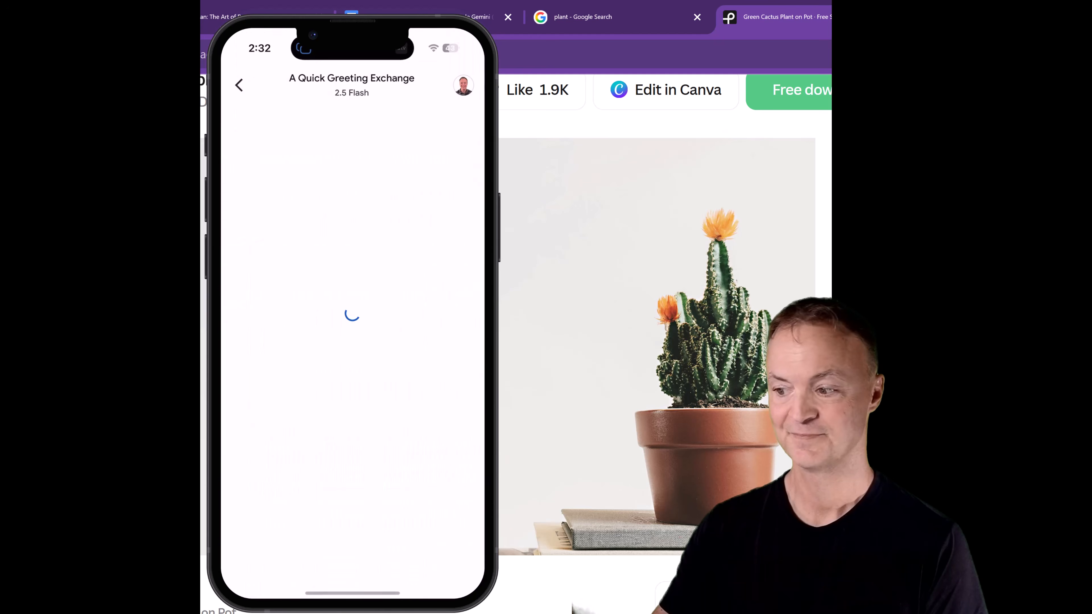